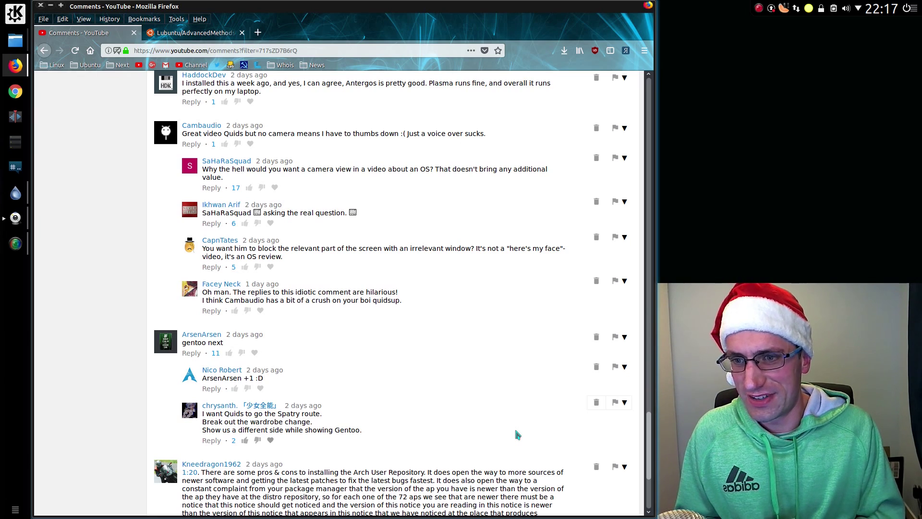
pyautogui.scroll(-5, 442, 413)
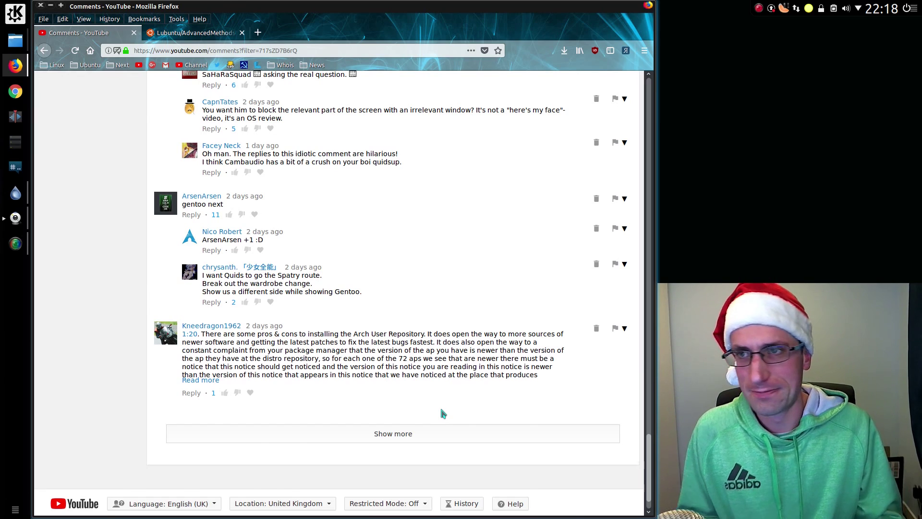
# Bring up the Lubuntu AdvancedMethods wiki page and read its Memory and Processor (CPU) requirements.
pyautogui.hotkey('ctrl', 'Tab')
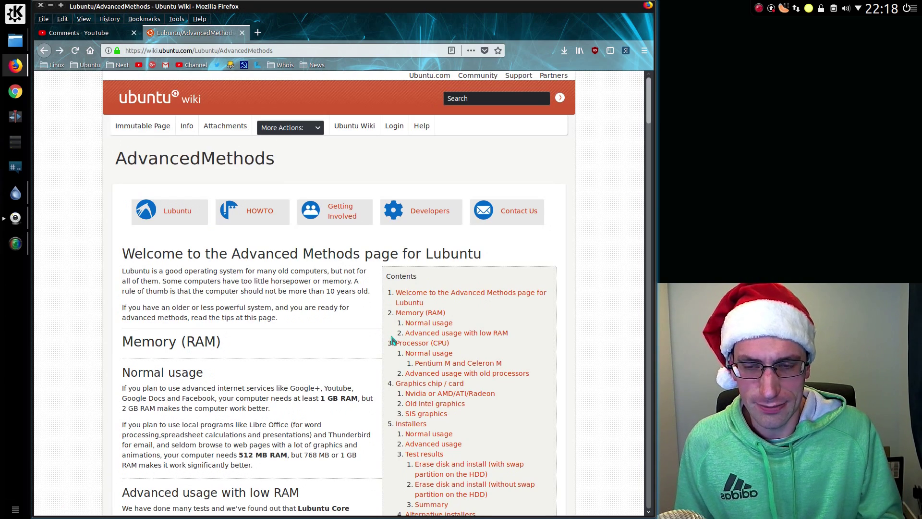
pyautogui.scroll(-3, 393, 340)
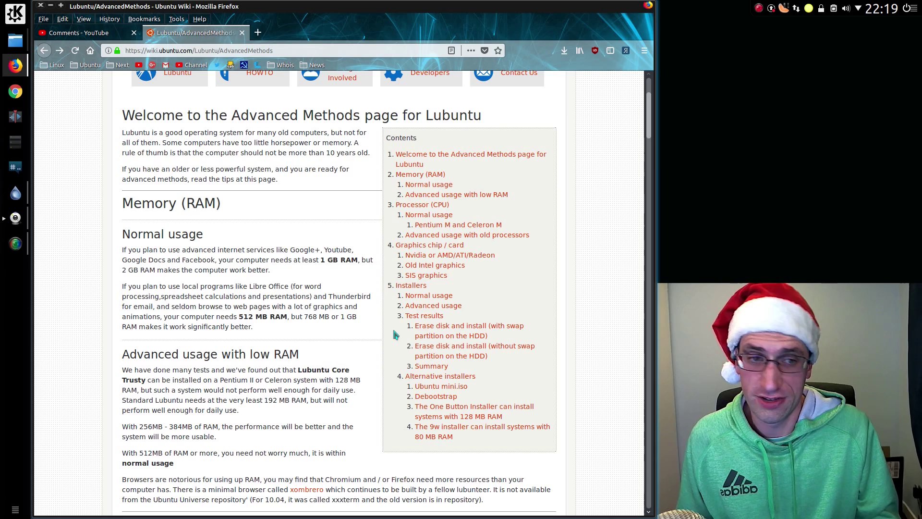
pyautogui.scroll(-5, 393, 334)
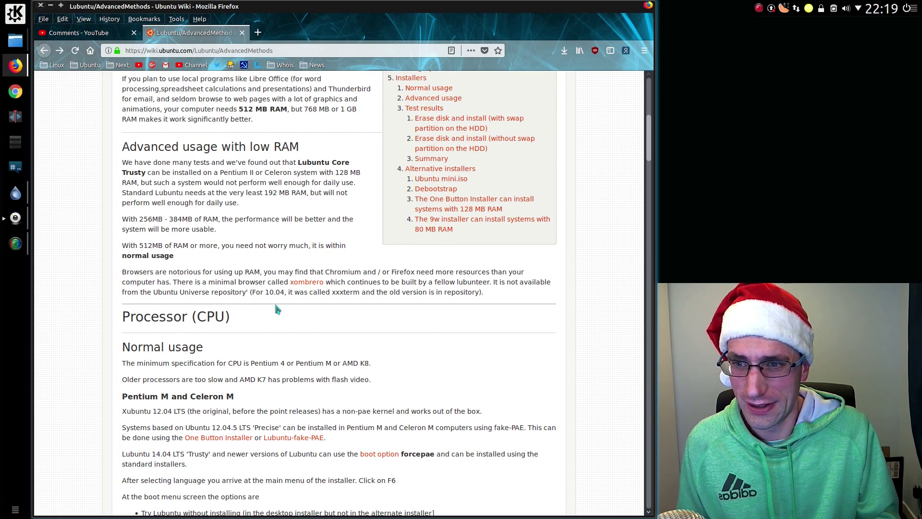
pyautogui.scroll(-3, 276, 308)
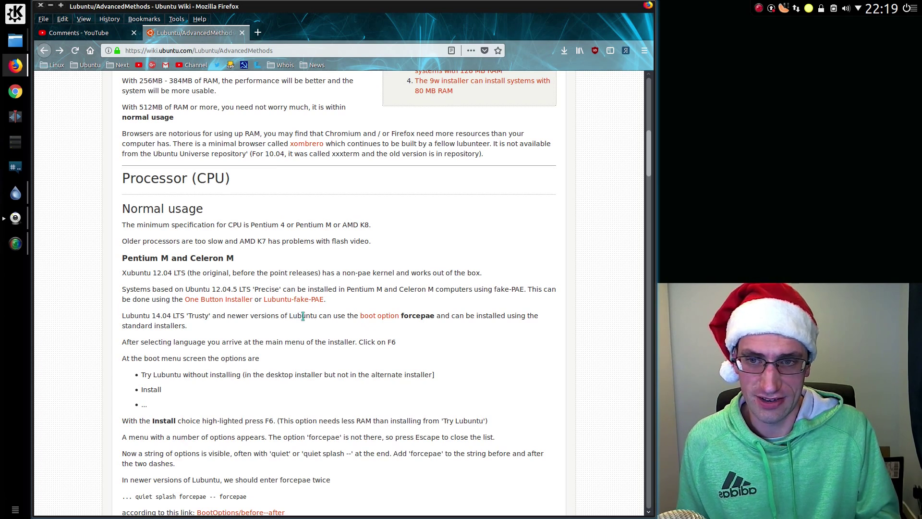
pyautogui.scroll(-15, 304, 316)
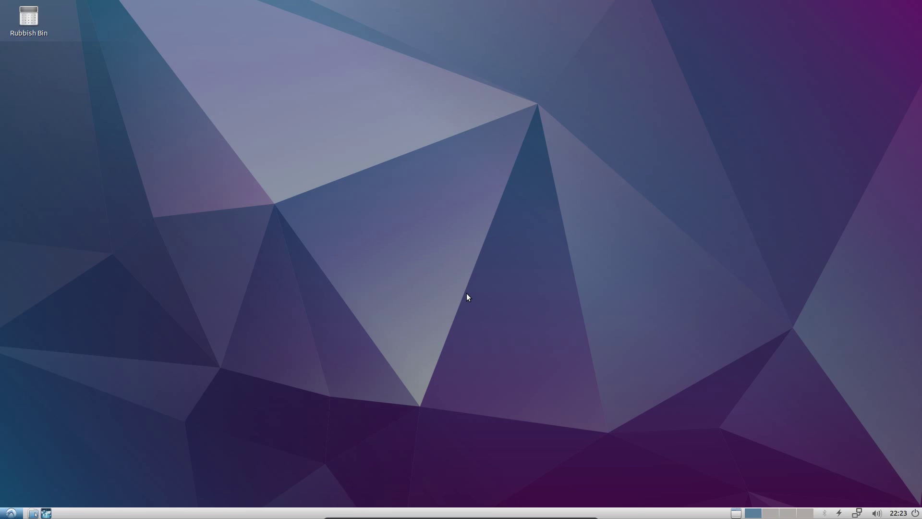
# Launch LXTerminal from System Tools and run free -m to check memory usage.
pyautogui.click(11, 513)
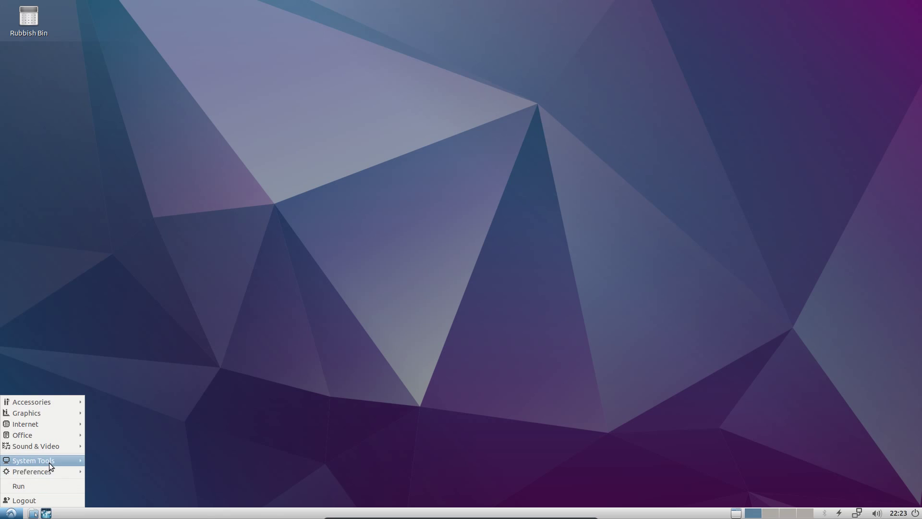
pyautogui.moveTo(50, 463)
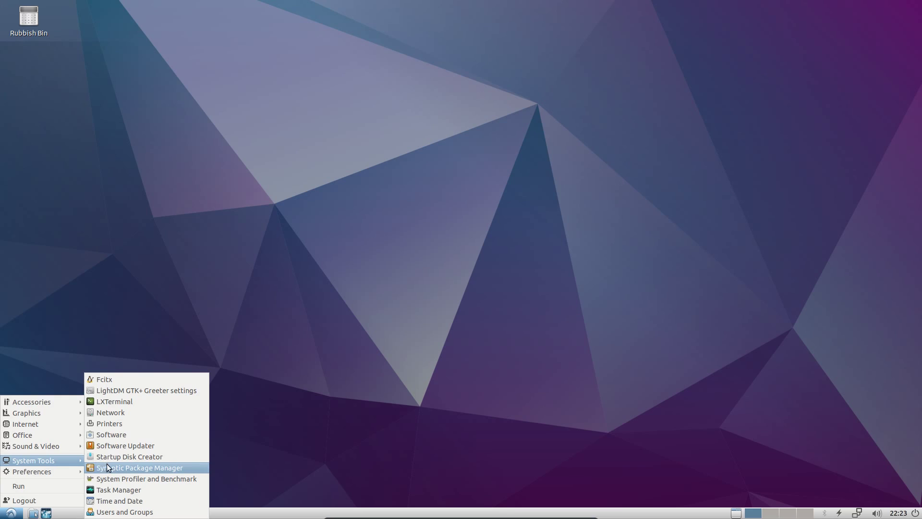
pyautogui.click(115, 401)
pyautogui.write('free -m')
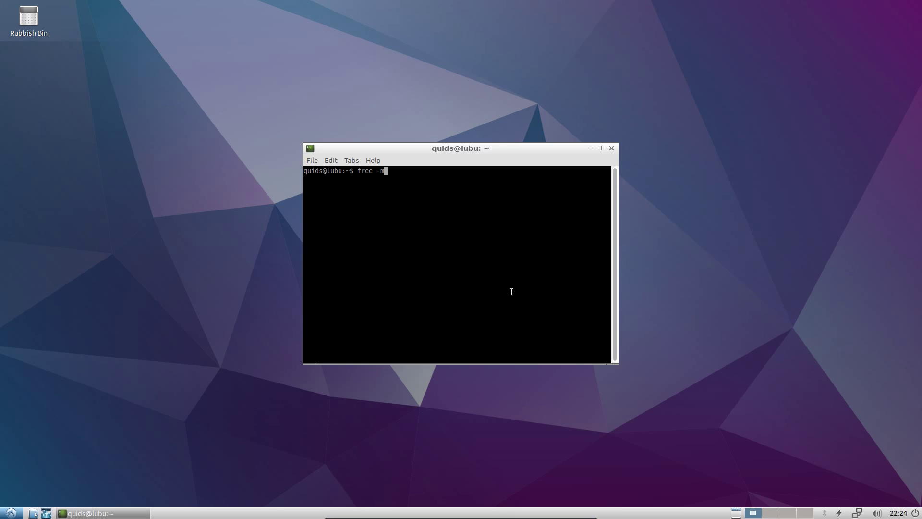
pyautogui.press('Return')
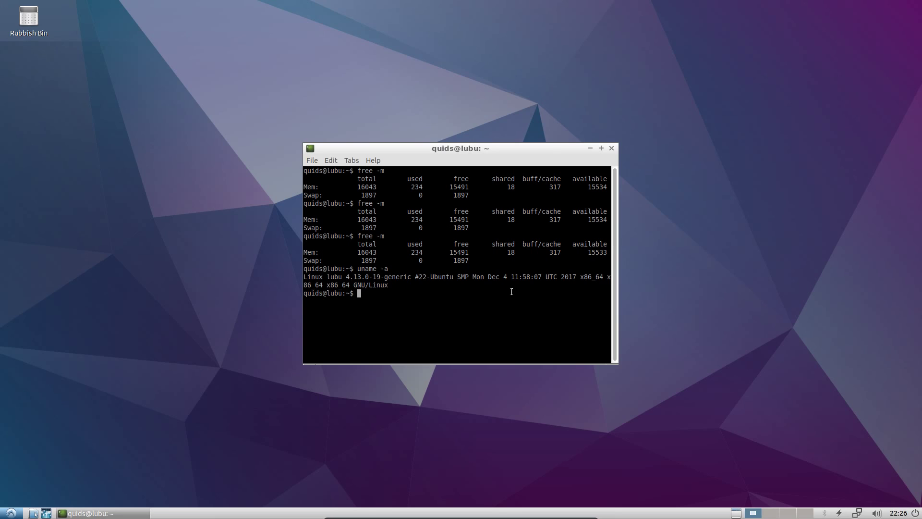
# Close the terminal and browse the application menu's Accessories list.
pyautogui.hotkey('ctrl', 'd')
pyautogui.click(11, 512)
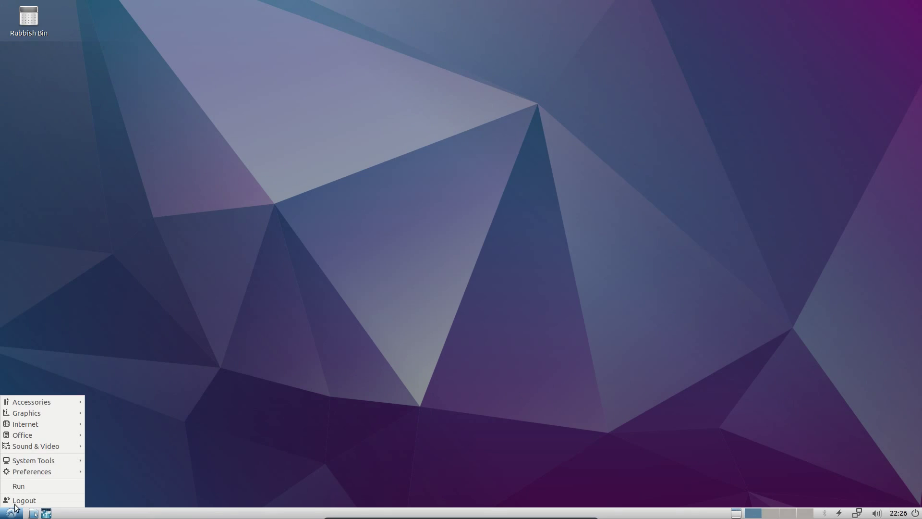
pyautogui.moveTo(39, 414)
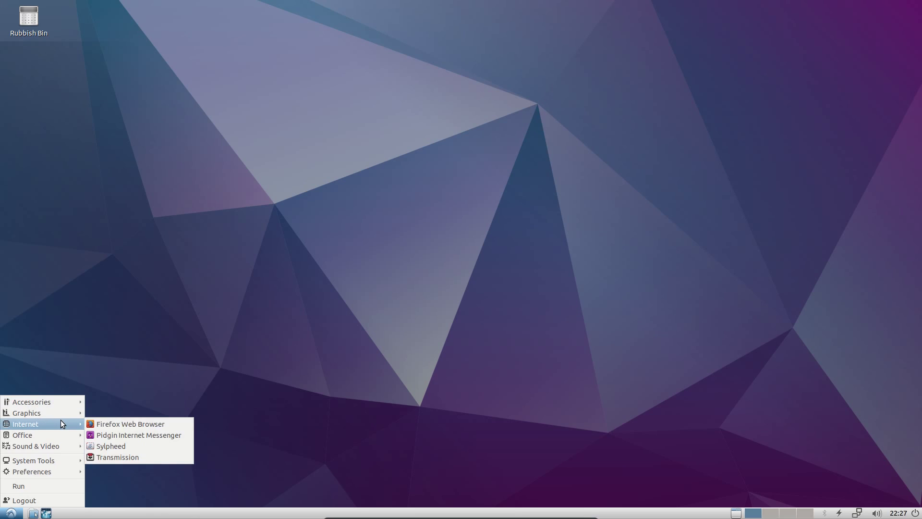
pyautogui.press('Escape')
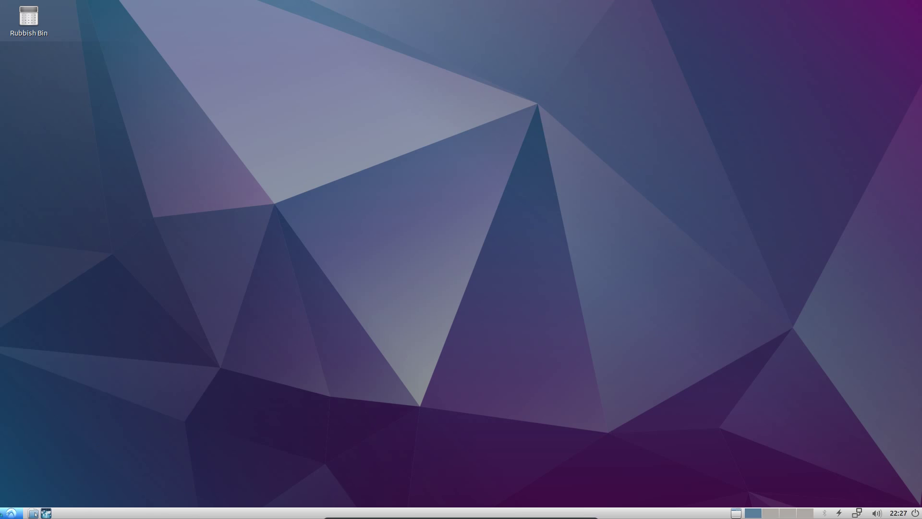
# Launch and close Firefox, then open and close the home folder in the file manager.
pyautogui.click(46, 512)
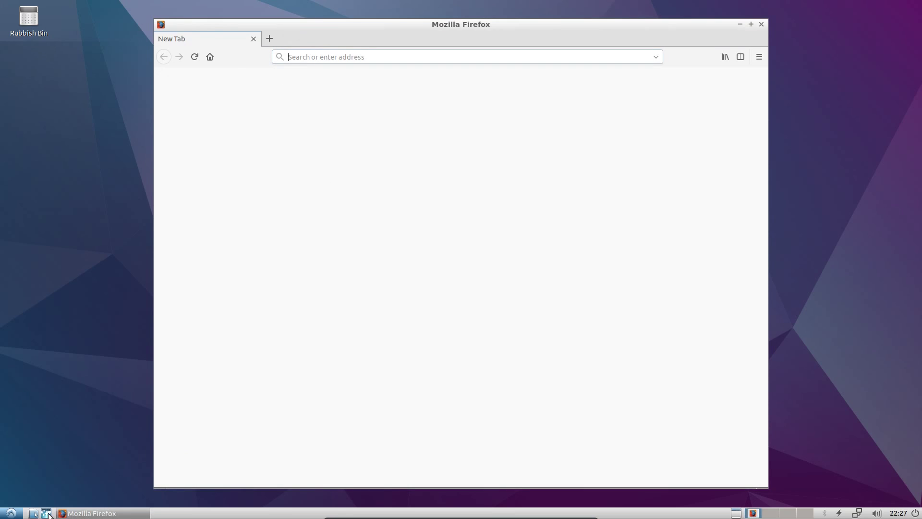
pyautogui.click(760, 25)
pyautogui.click(34, 513)
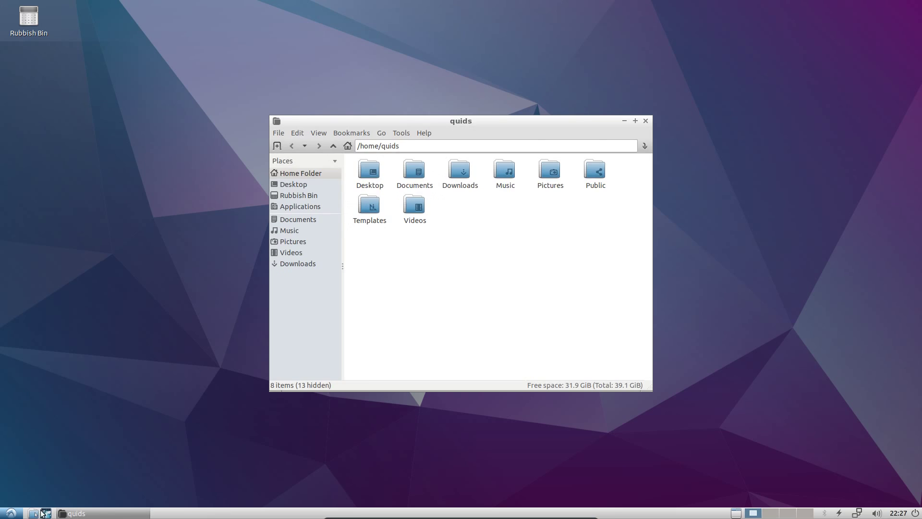
pyautogui.hotkey('alt', 'F4')
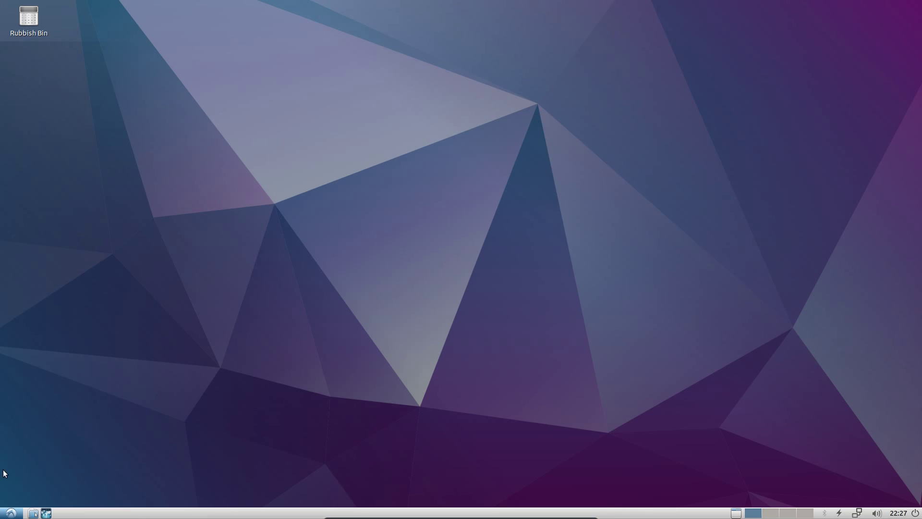
pyautogui.click(10, 511)
# Launch Gnumeric from the Office menu and close its blank Book1 workbook.
pyautogui.moveTo(51, 416)
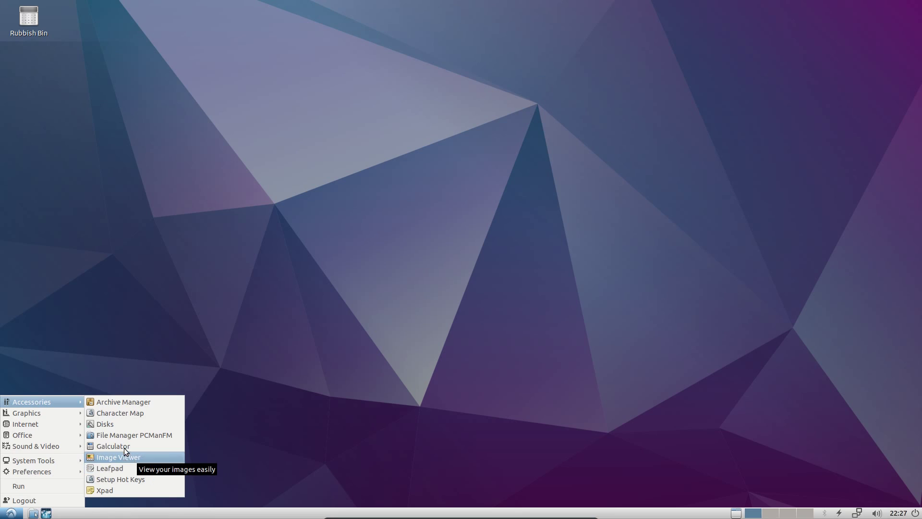
pyautogui.moveTo(78, 424)
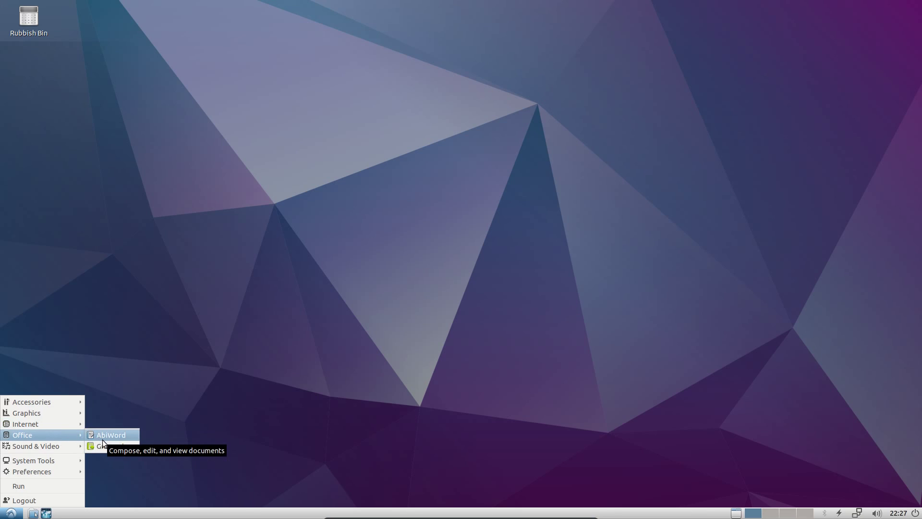
pyautogui.click(116, 445)
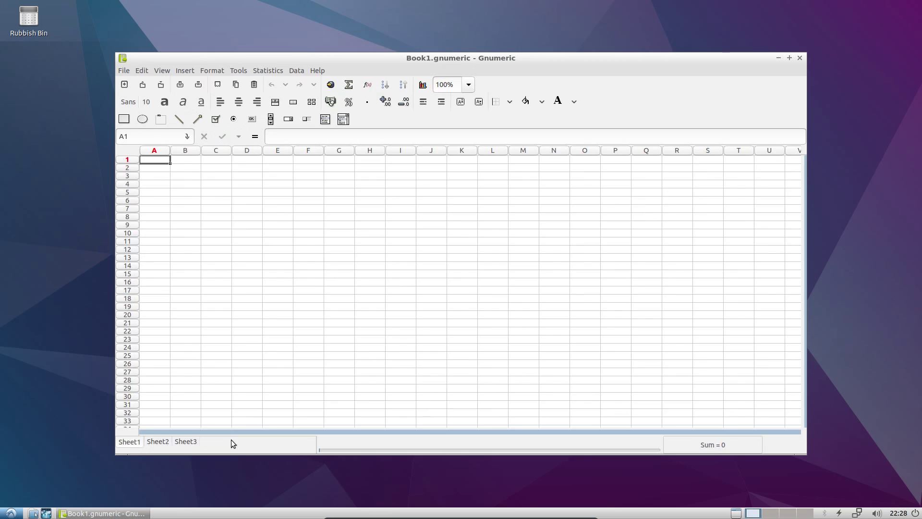
pyautogui.click(800, 58)
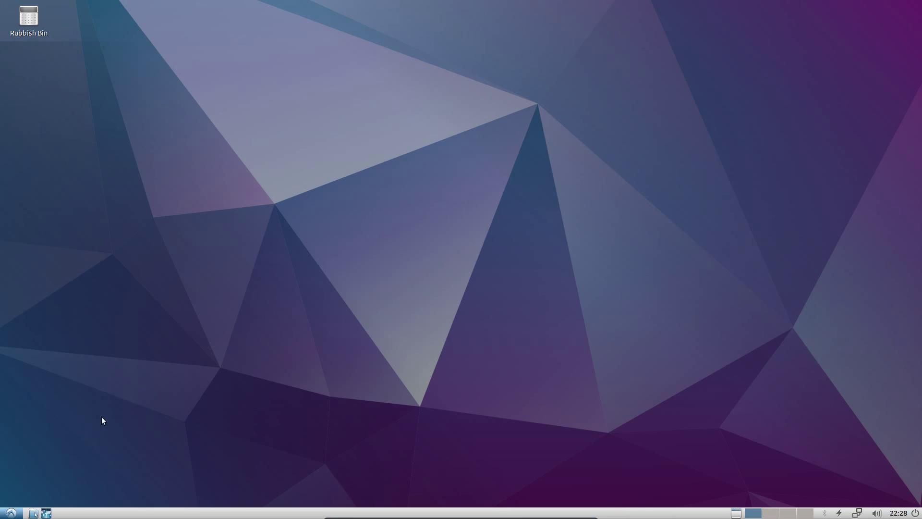
pyautogui.click(11, 514)
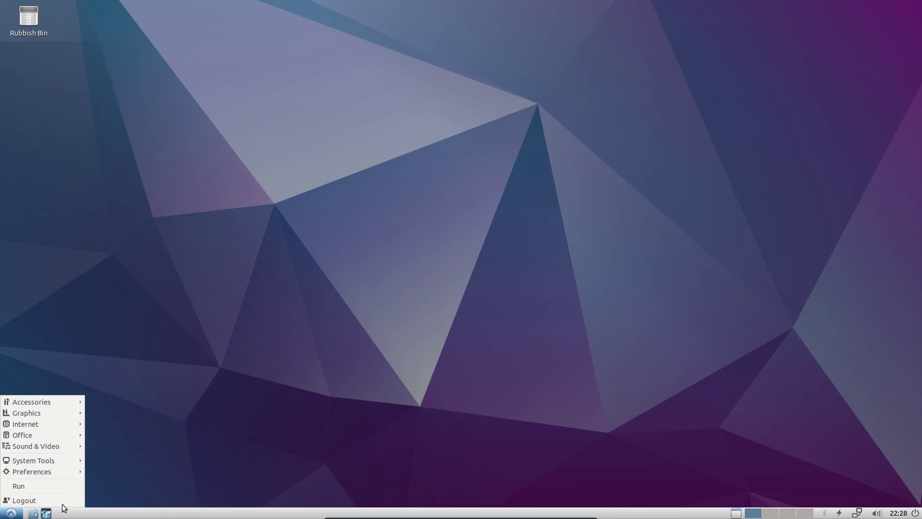
# Close the application menu and switch back to the first workspace.
pyautogui.click(122, 463)
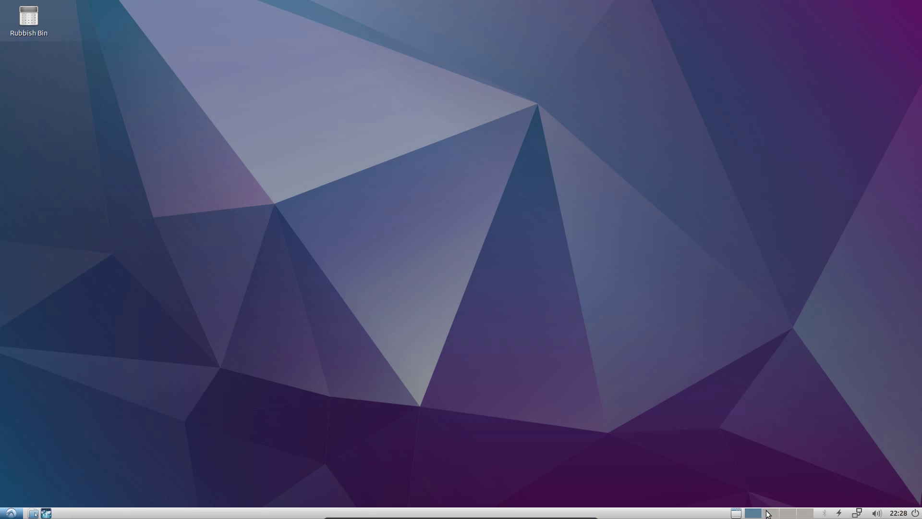
pyautogui.scroll(-2, 803, 513)
pyautogui.scroll(-1, 803, 513)
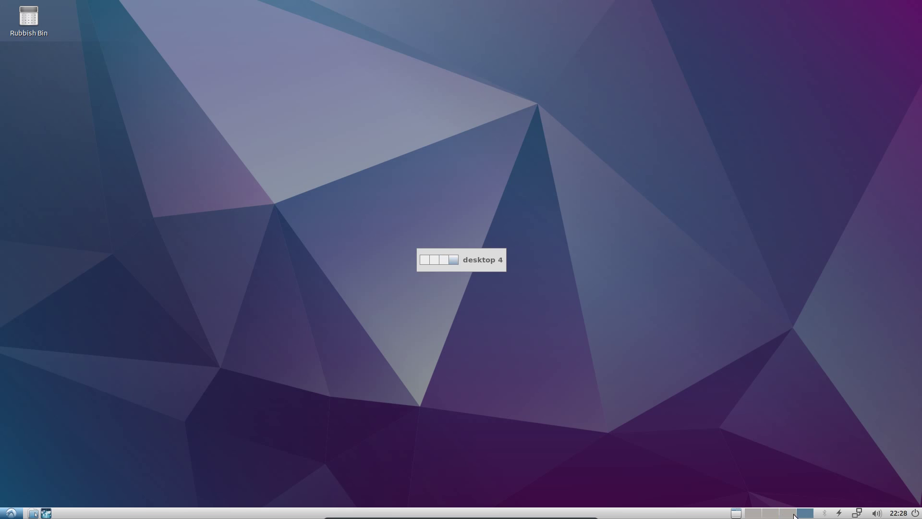
pyautogui.click(758, 514)
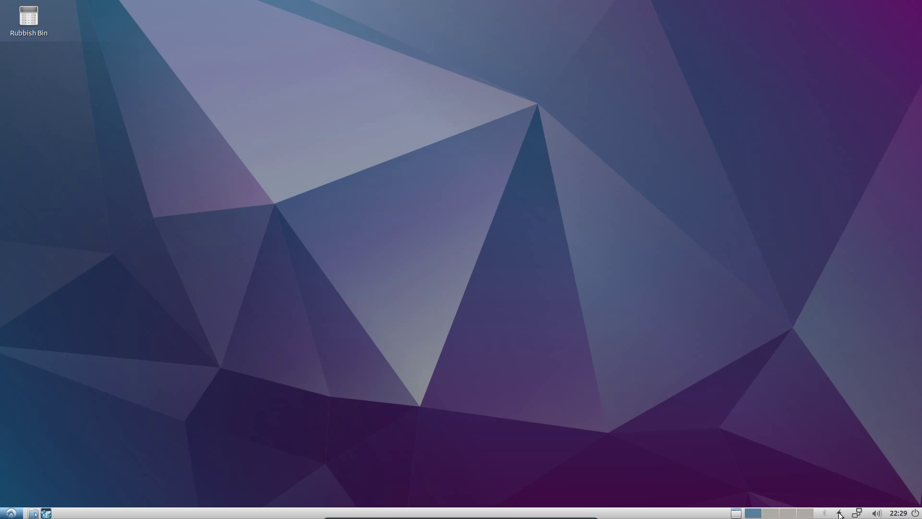
# Check the network menu and calendar, then bring up the logout prompt and cancel it.
pyautogui.click(857, 513)
pyautogui.moveTo(876, 514)
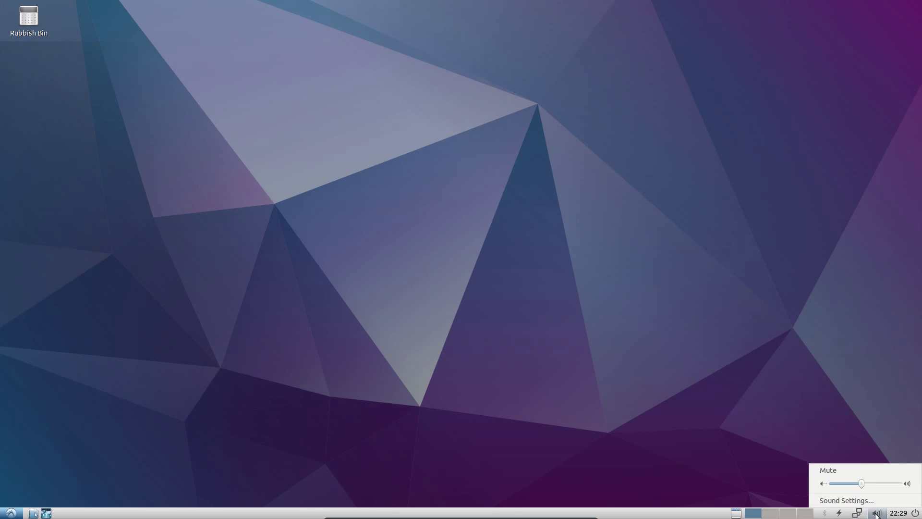
pyautogui.click(892, 514)
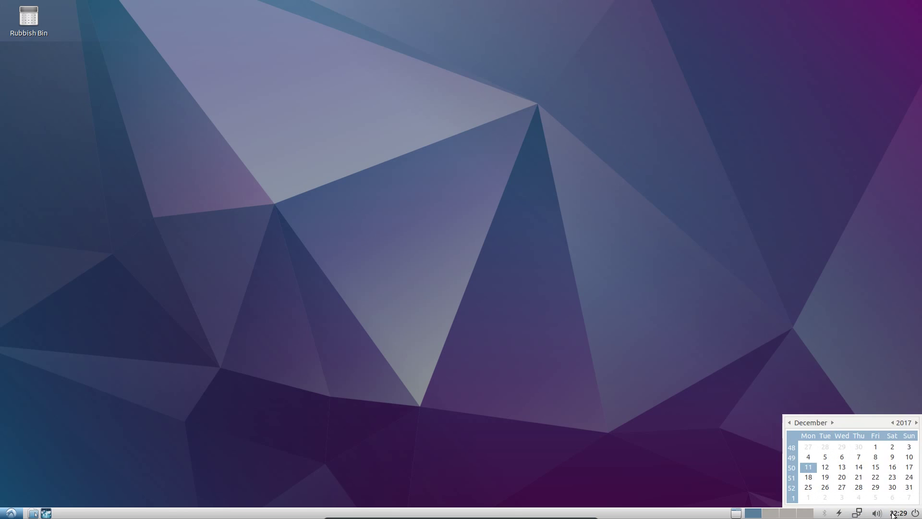
pyautogui.click(896, 514)
pyautogui.click(914, 513)
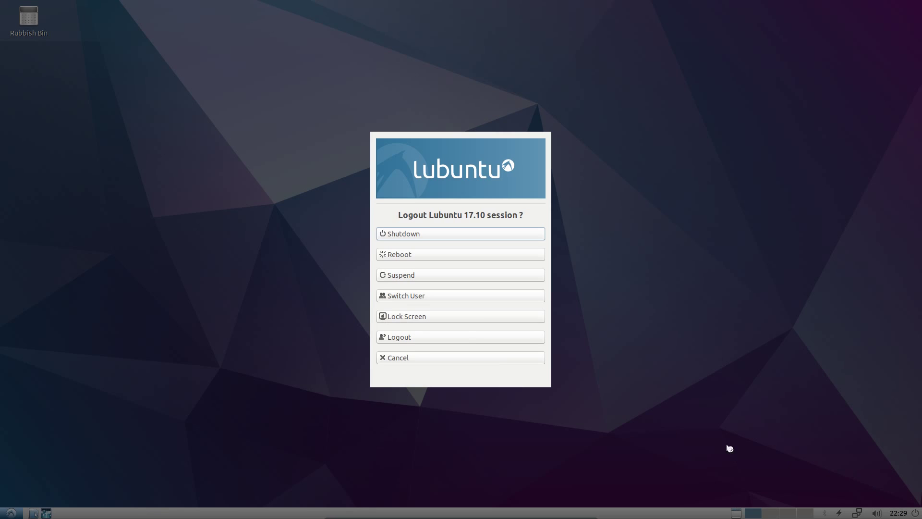
pyautogui.click(488, 362)
# Launch Customise Look and Feel and browse Widget (Industrial, Lubuntu-dark-panel), Colour, Icon and Cursor themes.
pyautogui.click(11, 513)
pyautogui.moveTo(31, 471)
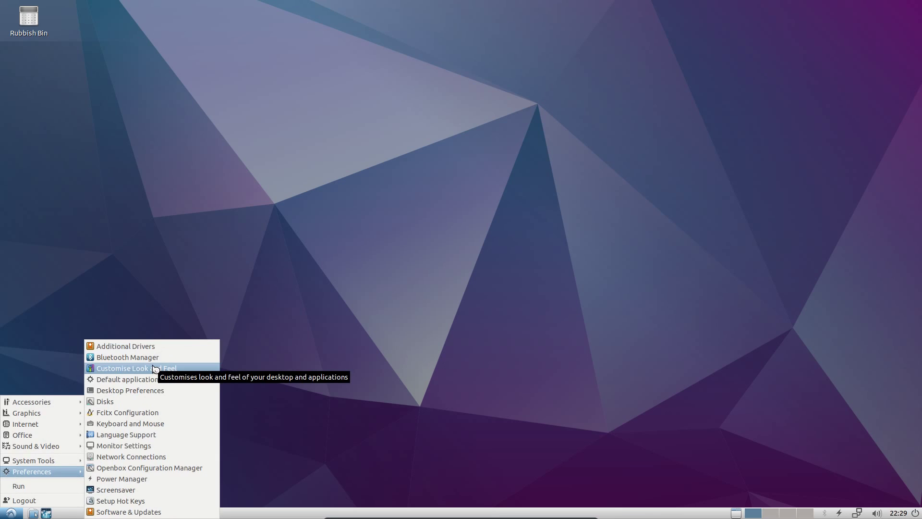
pyautogui.click(156, 368)
pyautogui.click(356, 207)
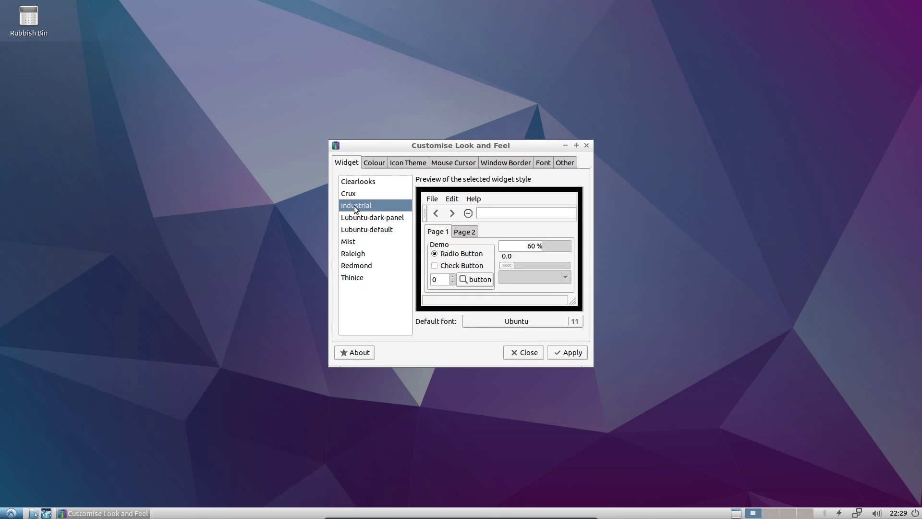
pyautogui.click(358, 219)
pyautogui.click(382, 162)
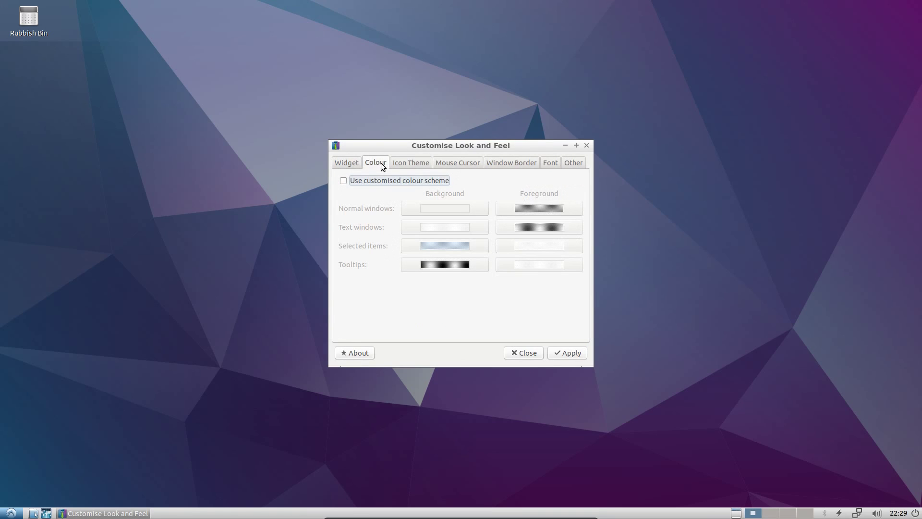
pyautogui.click(413, 163)
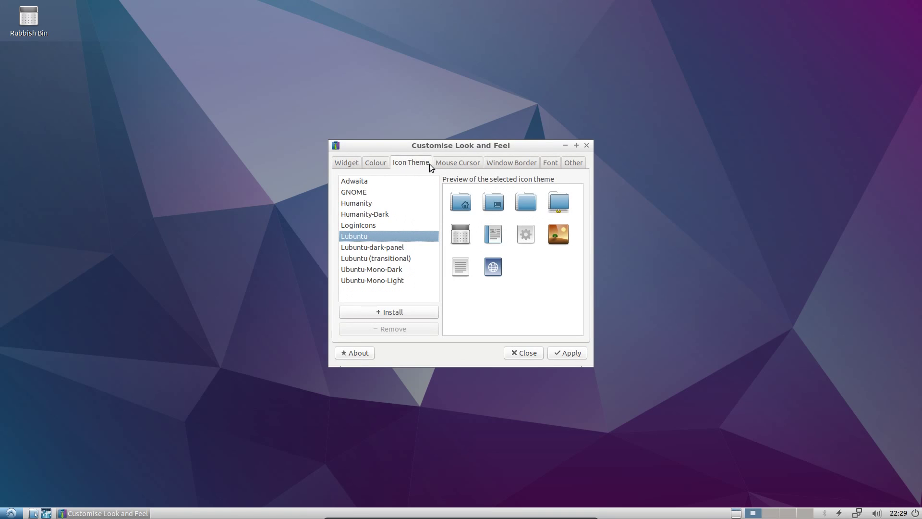
pyautogui.click(443, 163)
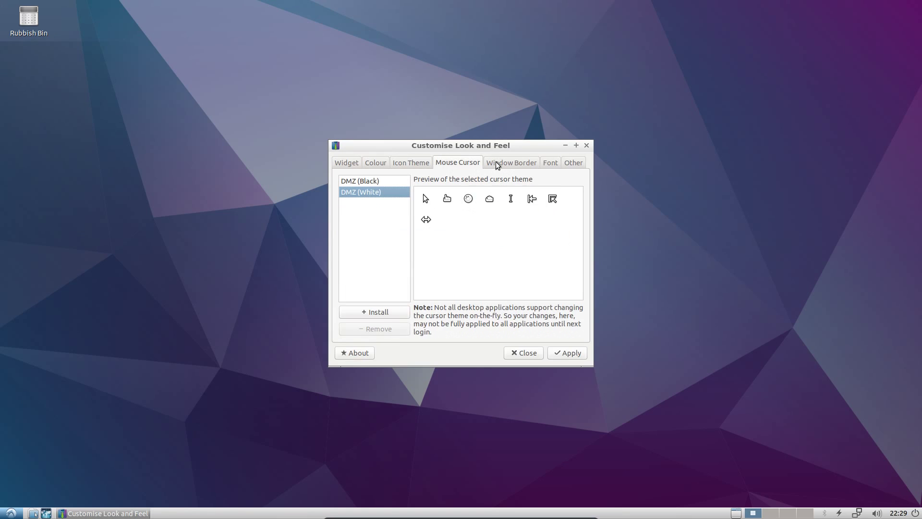
# Apply the Artwiz-boxed window border, preview Bear2 and Clearlooks, then apply Mikachu.
pyautogui.click(499, 164)
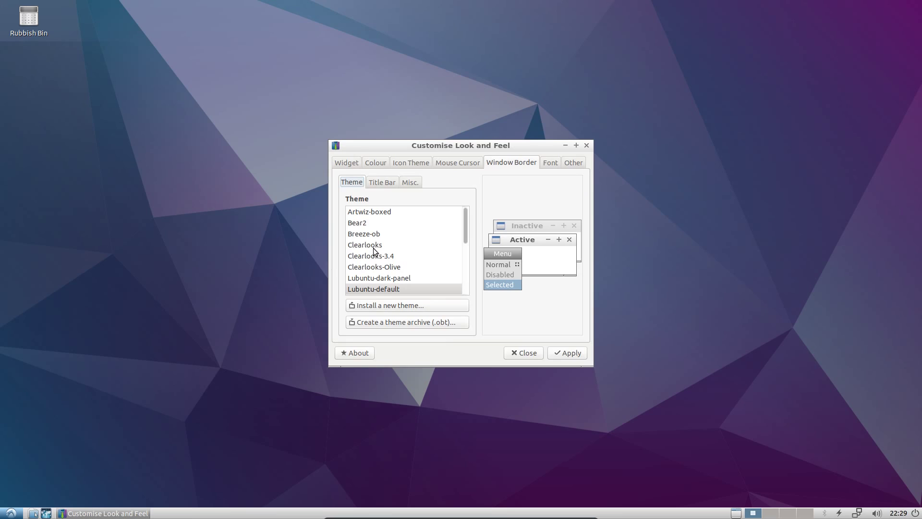
pyautogui.click(384, 214)
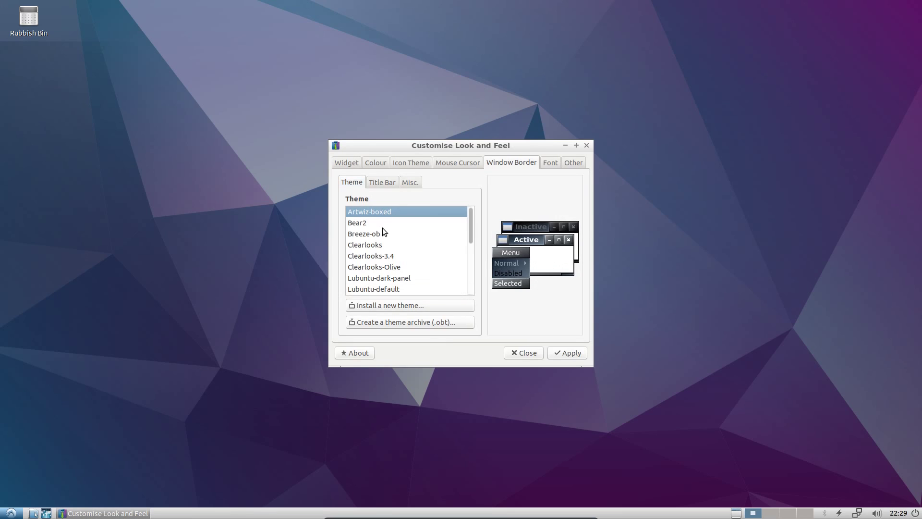
pyautogui.click(569, 353)
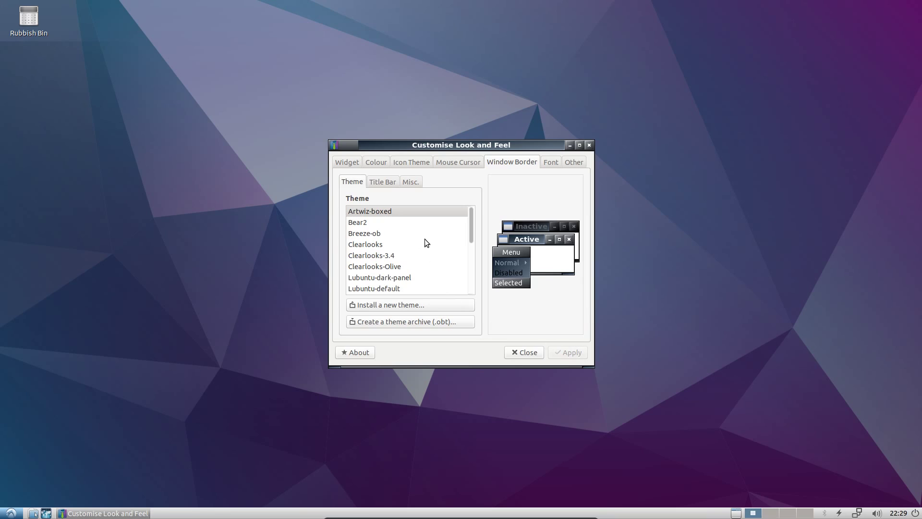
pyautogui.click(383, 222)
pyautogui.click(394, 244)
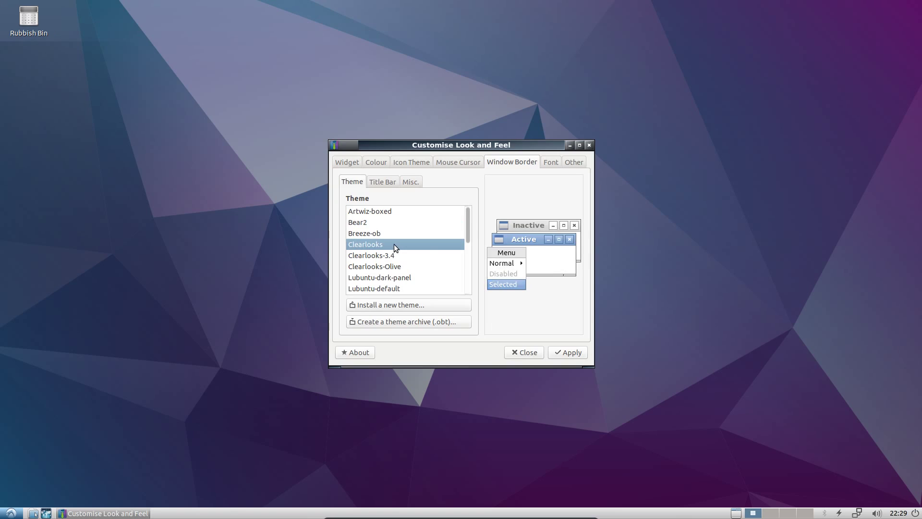
pyautogui.scroll(-2, 389, 246)
pyautogui.click(378, 249)
pyautogui.click(565, 348)
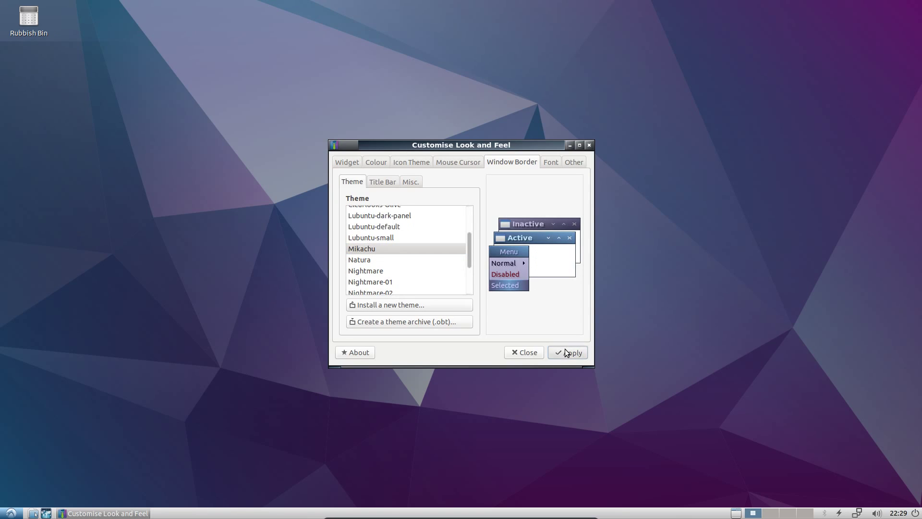
pyautogui.click(606, 232)
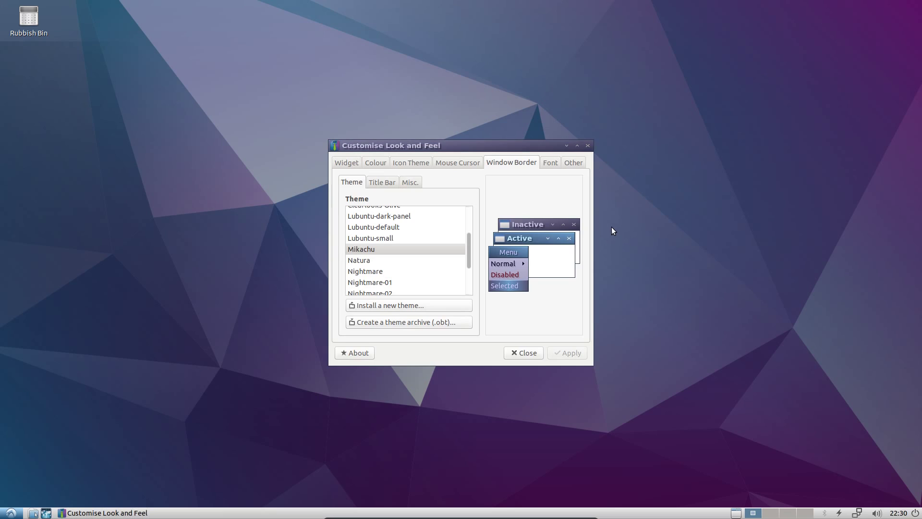
# Refocus the dialog to view the active Mikachu border, then open Task Manager's Help menu.
pyautogui.click(572, 203)
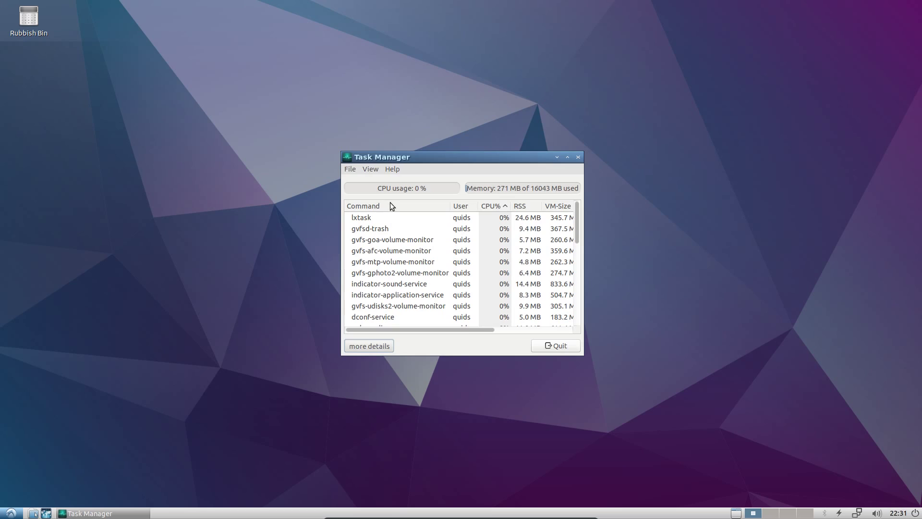
pyautogui.click(391, 170)
# Show Task Manager's About box, then close the LXTerminal About box and terminal window.
pyautogui.click(403, 181)
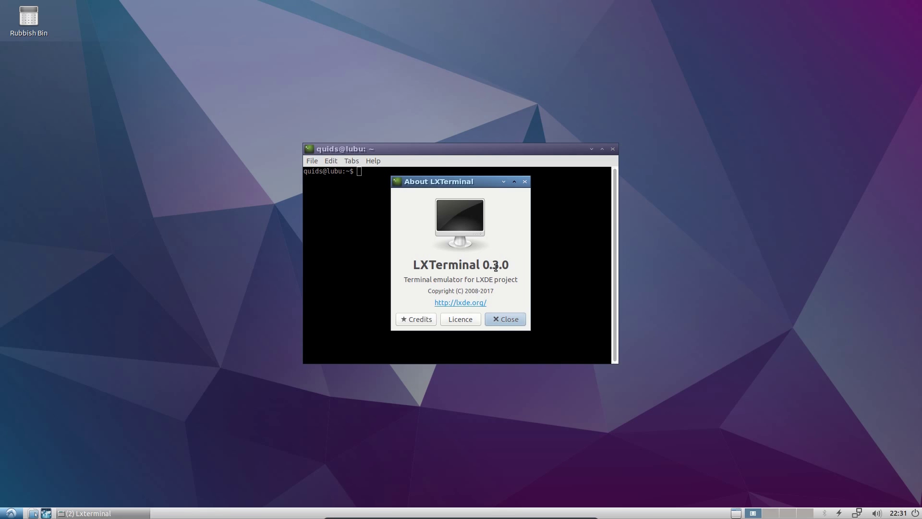
pyautogui.click(503, 318)
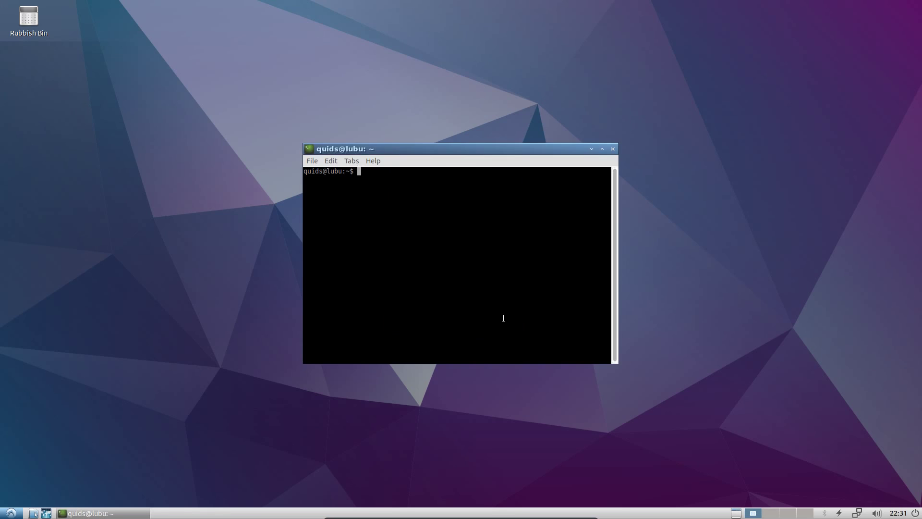
pyautogui.click(612, 148)
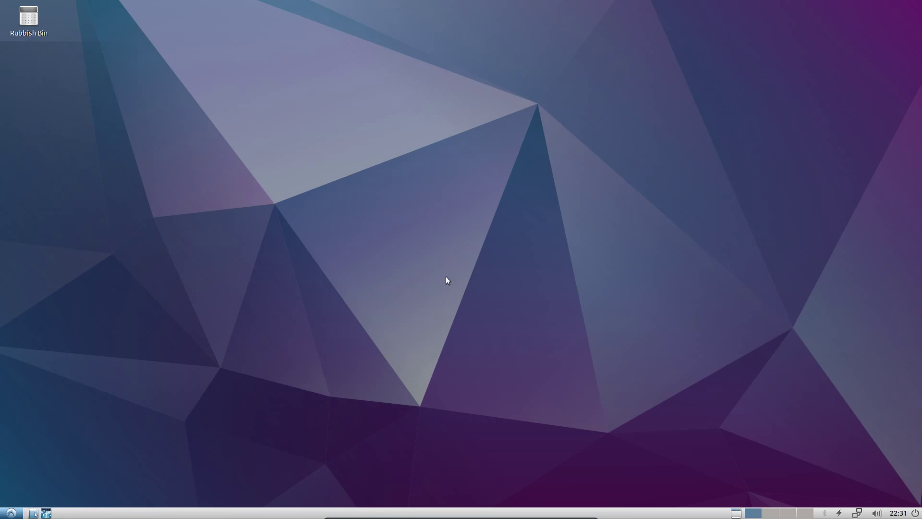
# Launch GNOME MPV (Sound & Video), Document Viewer (Graphics), Archive Manager and Leafpad (Accessories).
pyautogui.click(8, 513)
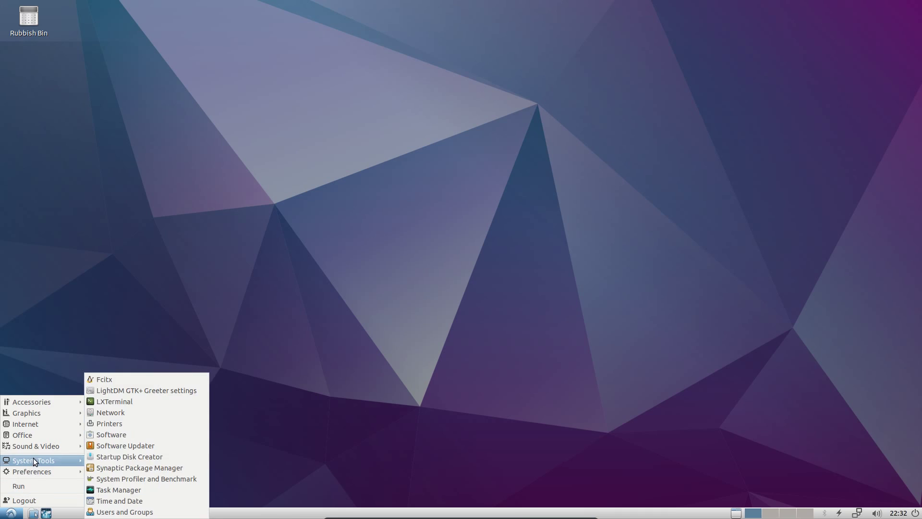
pyautogui.moveTo(46, 446)
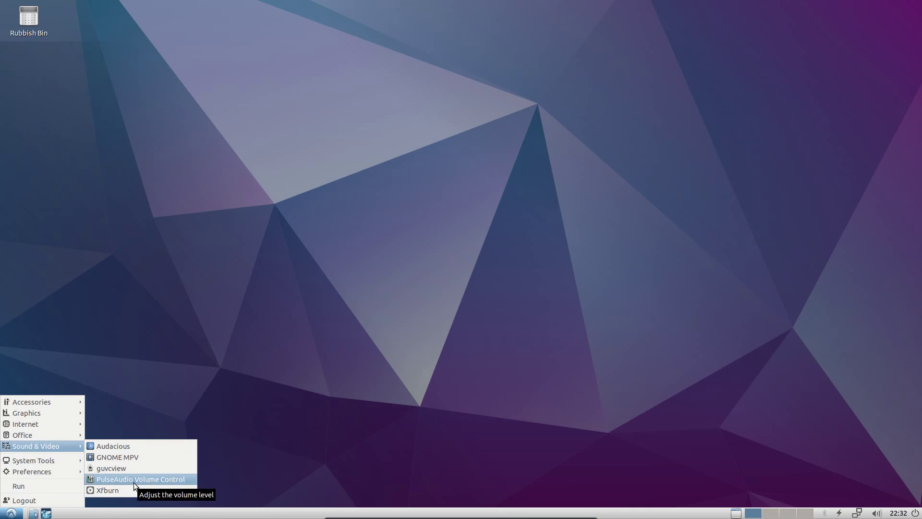
pyautogui.click(122, 459)
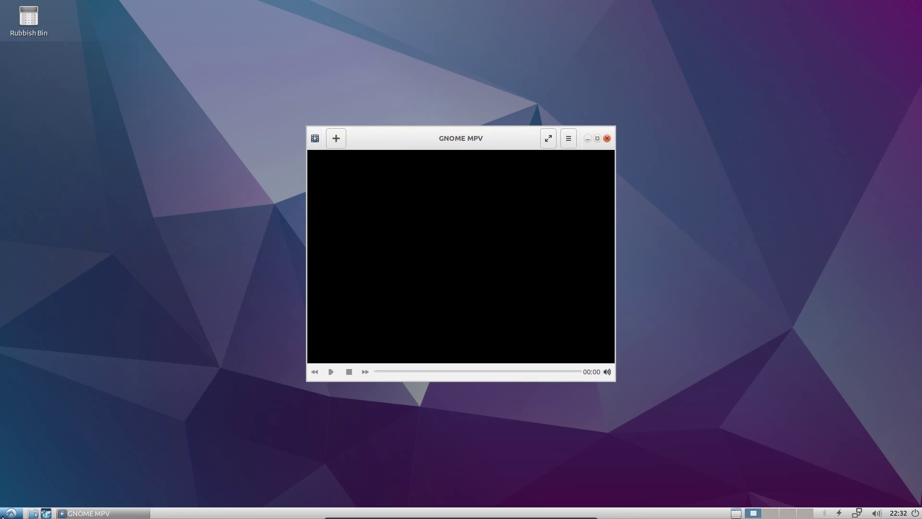
pyautogui.click(11, 513)
pyautogui.moveTo(52, 413)
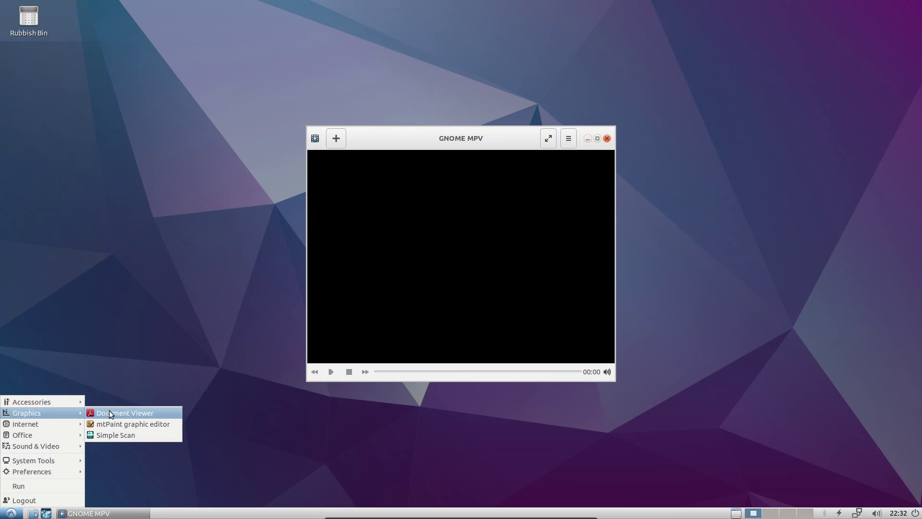
pyautogui.click(120, 412)
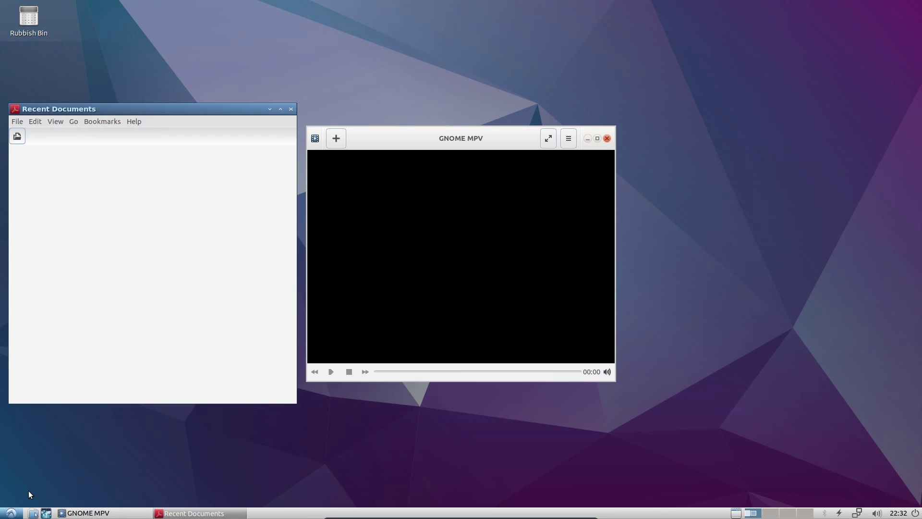
pyautogui.click(10, 513)
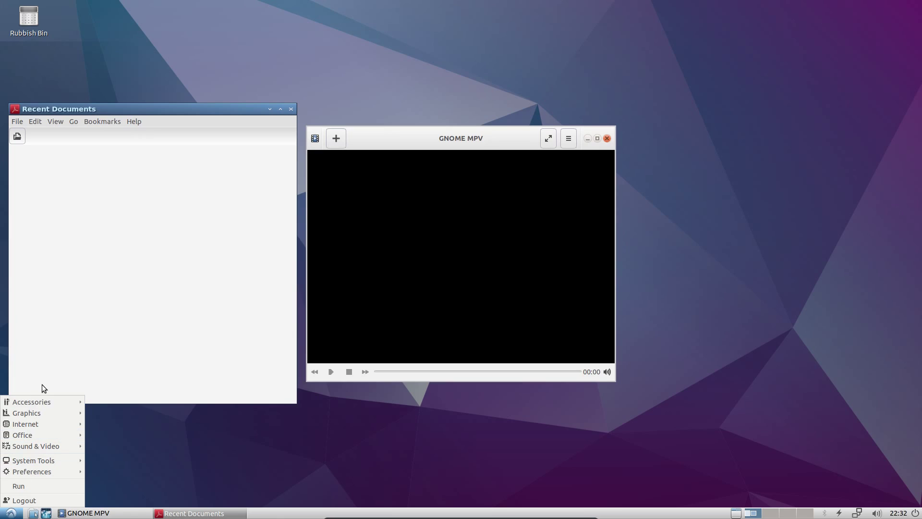
pyautogui.moveTo(57, 405)
pyautogui.click(118, 401)
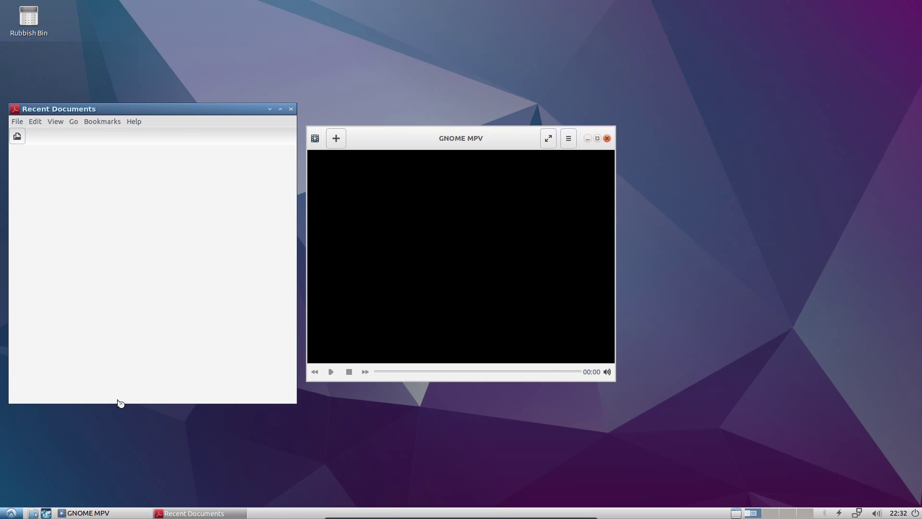
pyautogui.click(10, 512)
pyautogui.click(131, 471)
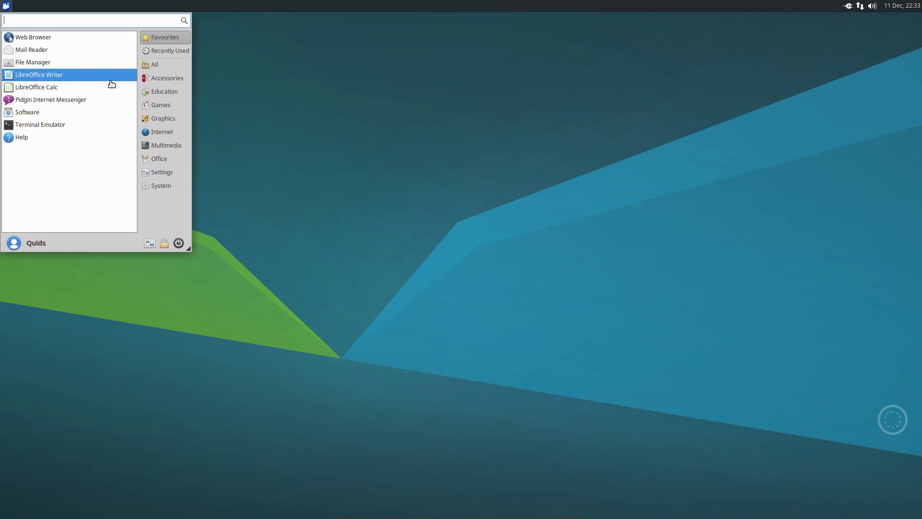
# Launch Terminal Emulator via menu search and run free -m twice to check memory.
pyautogui.write('ter')
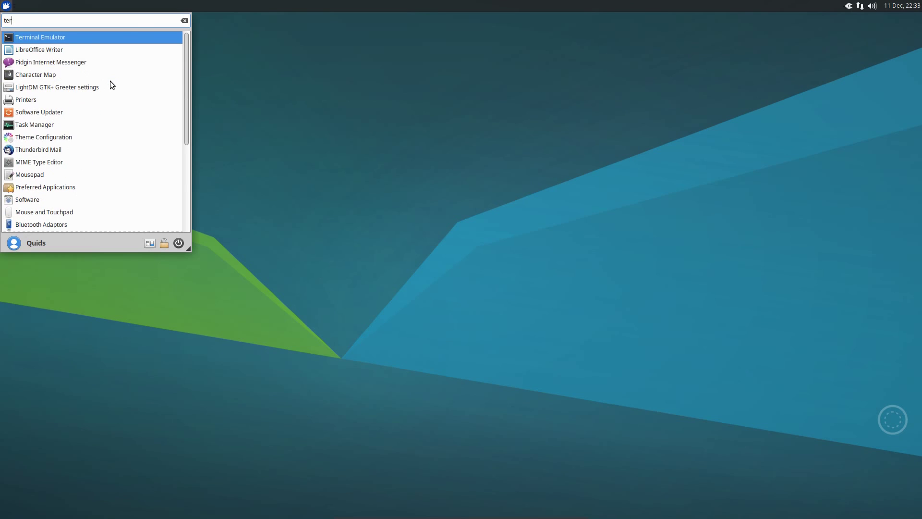
pyautogui.press('Return')
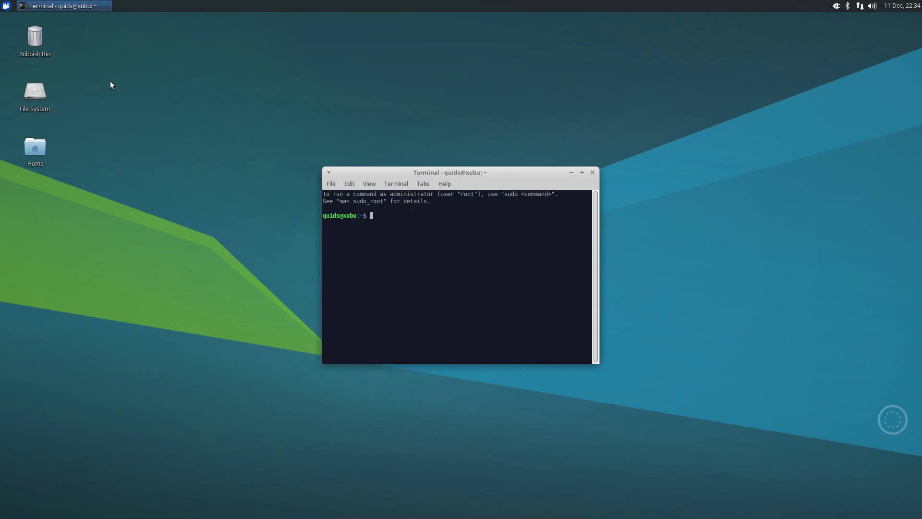
pyautogui.write('free -m')
pyautogui.press('Return')
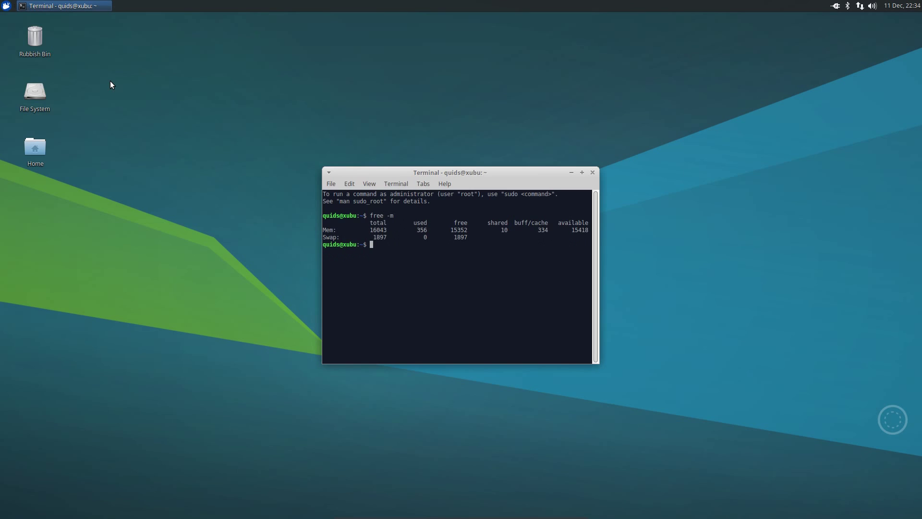
pyautogui.press('Up')
pyautogui.press('Return')
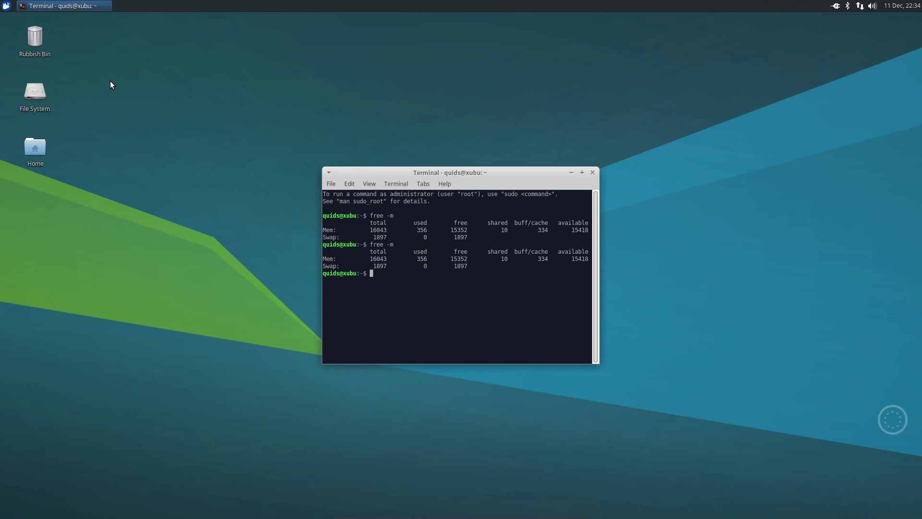
# Check the kernel version with uname -a and start top to view live processes.
pyautogui.write('uname -a')
pyautogui.press('Return')
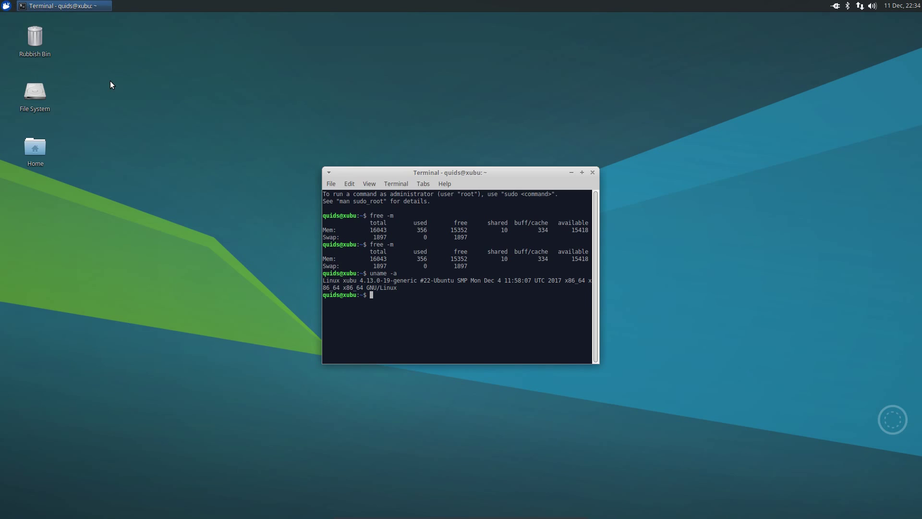
pyautogui.write('top')
pyautogui.press('Return')
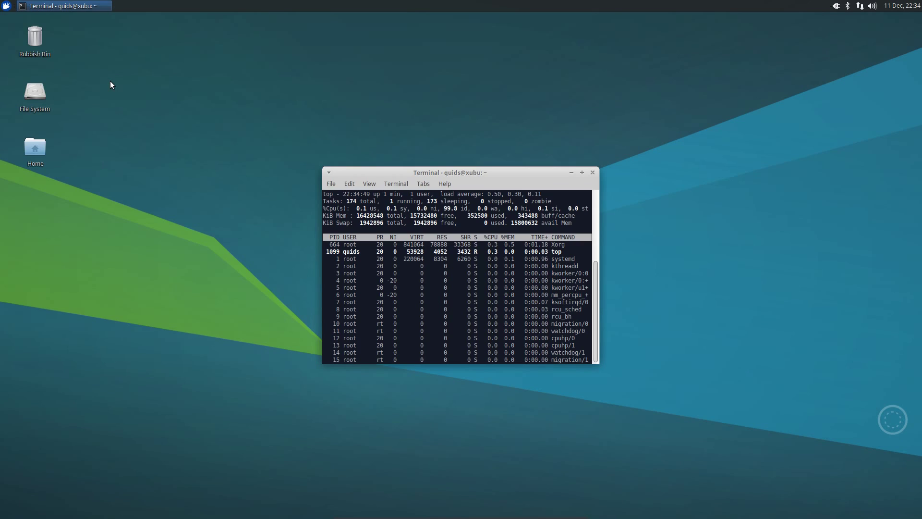
# Quit the process monitor and terminal, then browse the Internet, Office and Games menu categories.
pyautogui.press('q')
pyautogui.hotkey('ctrl', 'd')
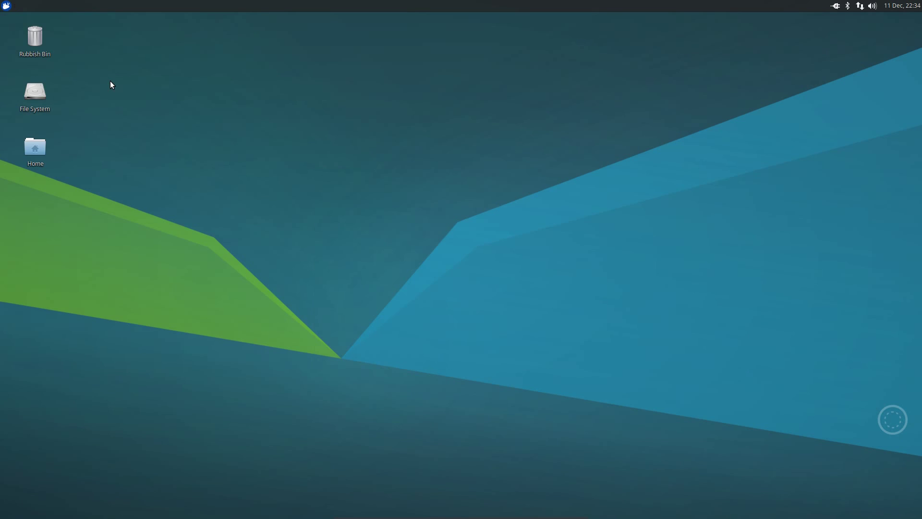
pyautogui.press('super')
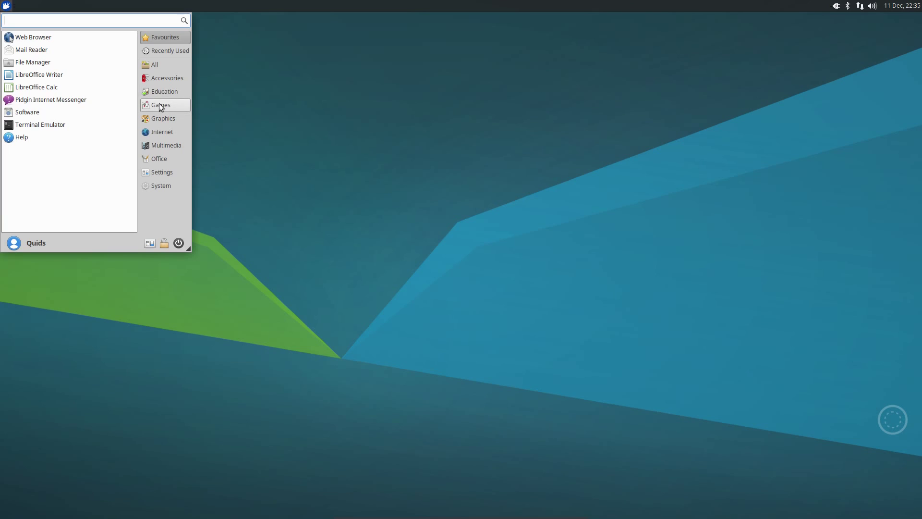
pyautogui.click(163, 131)
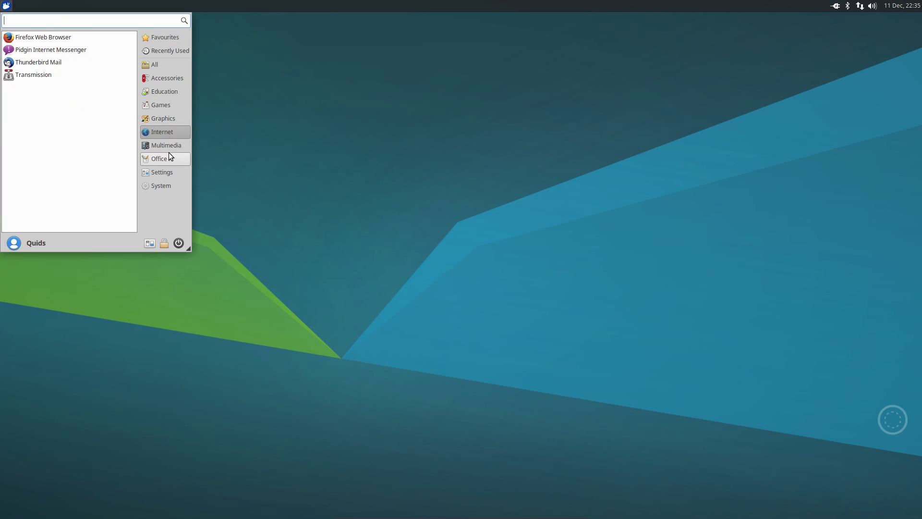
pyautogui.click(168, 152)
pyautogui.click(164, 105)
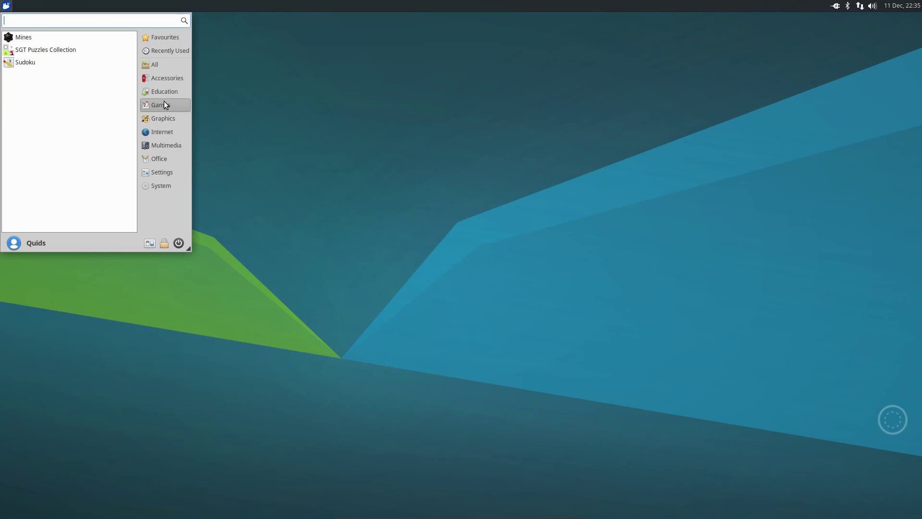
# View Favourites and Recently Used, make the menu slightly taller, and launch Settings Manager.
pyautogui.click(162, 41)
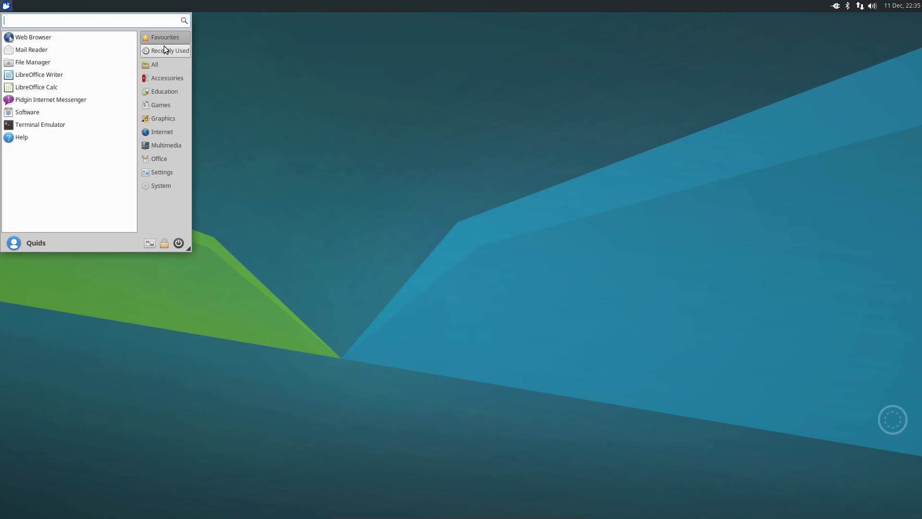
pyautogui.click(166, 48)
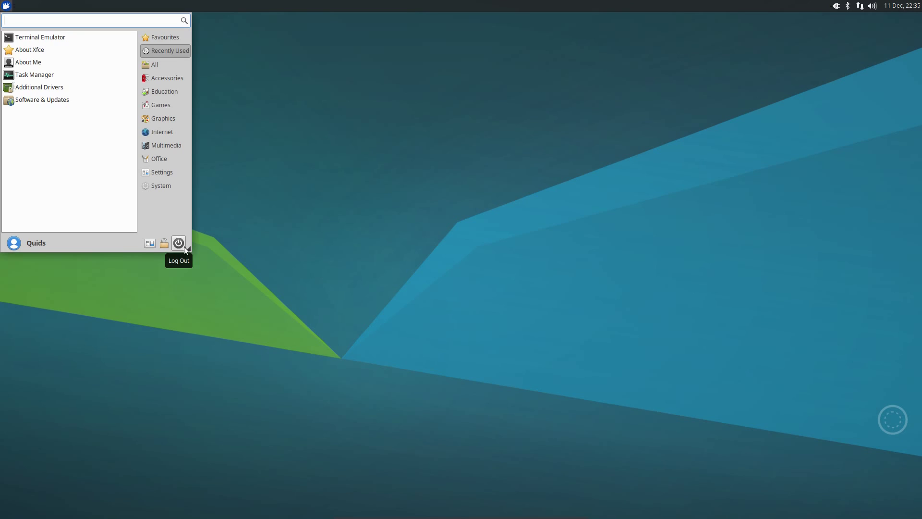
pyautogui.moveTo(185, 246)
pyautogui.mouseDown()
pyautogui.moveTo(201, 263)
pyautogui.moveTo(184, 247)
pyautogui.mouseUp()
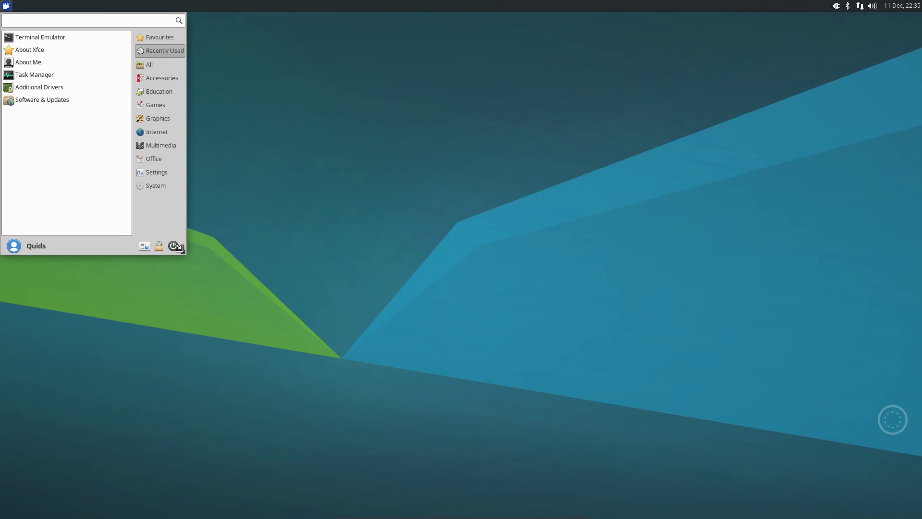
pyautogui.click(145, 246)
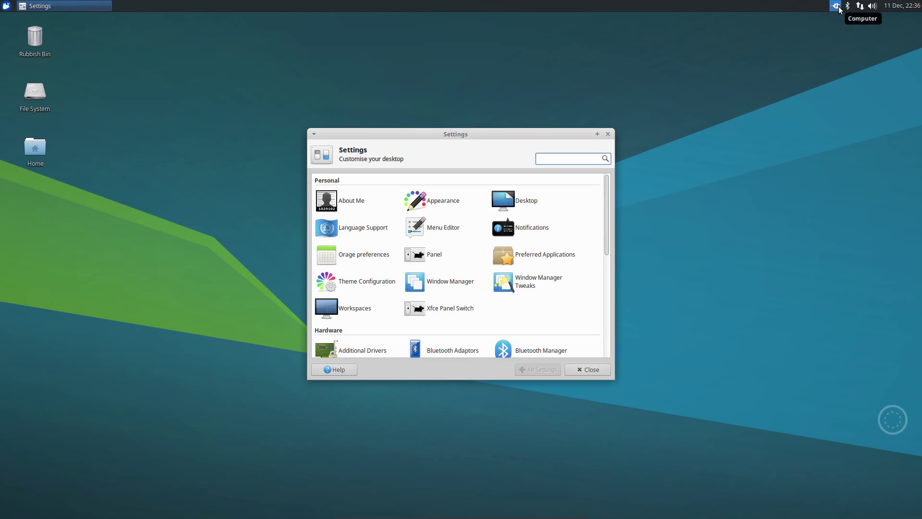
pyautogui.click(871, 7)
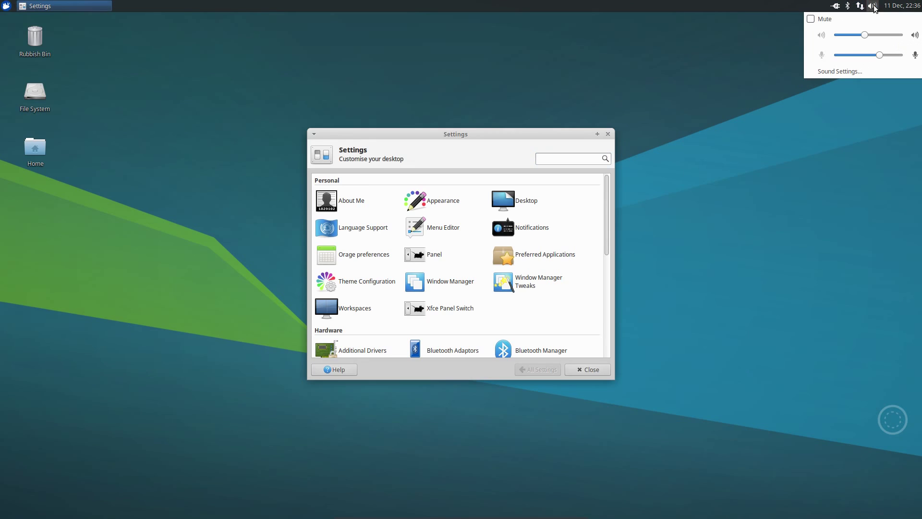
pyautogui.click(895, 9)
pyautogui.click(896, 9)
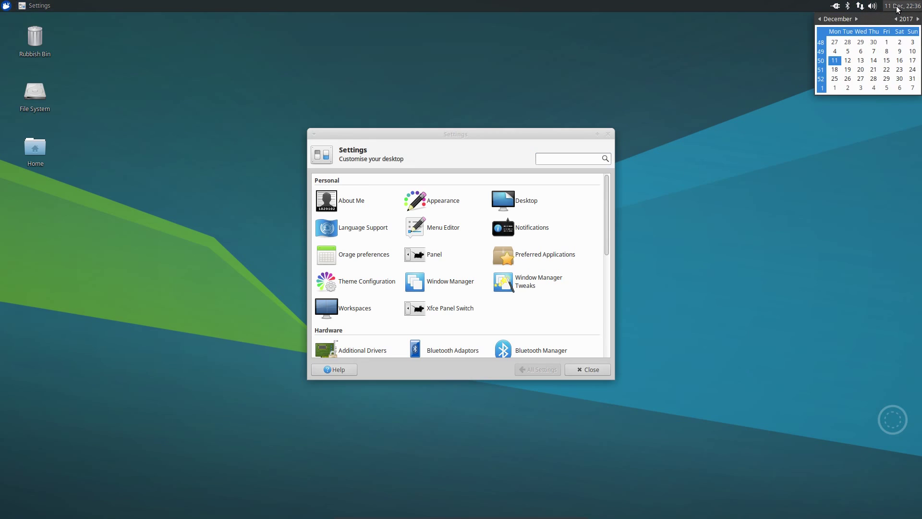
pyautogui.click(667, 48)
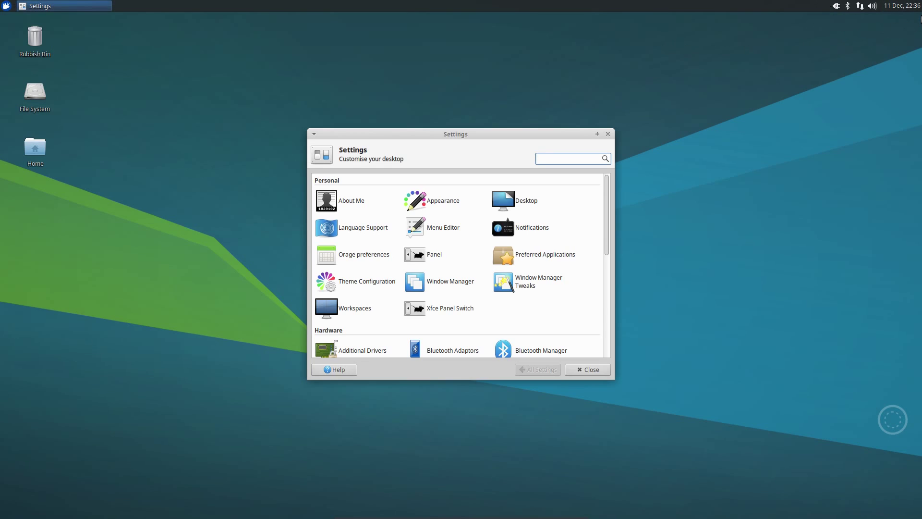
pyautogui.moveTo(920, 11)
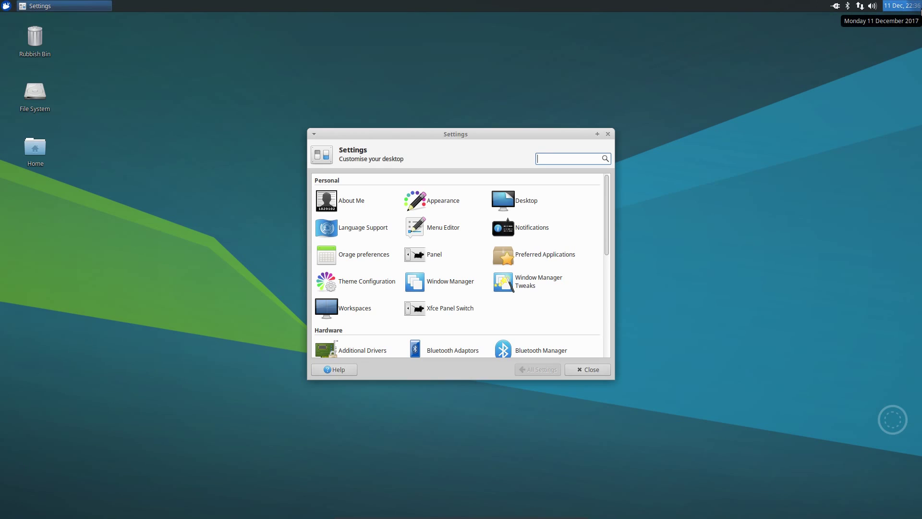
pyautogui.click(433, 203)
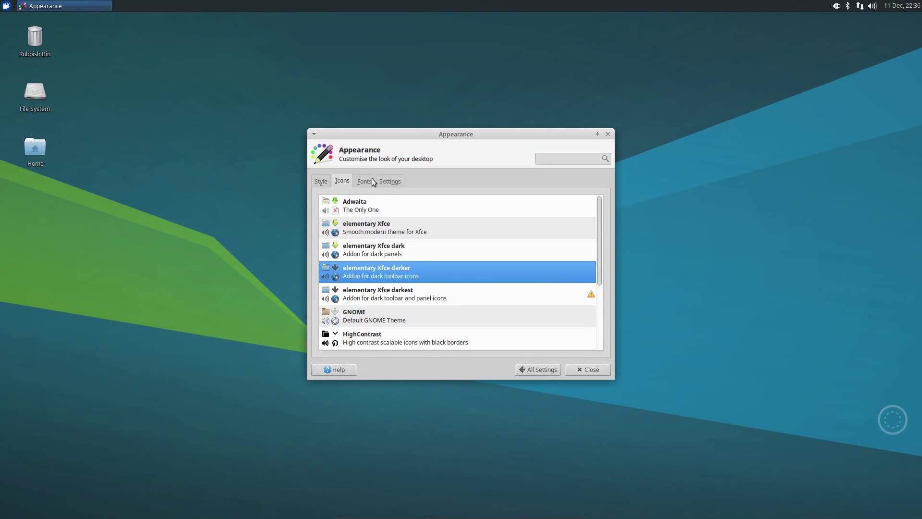
pyautogui.click(372, 181)
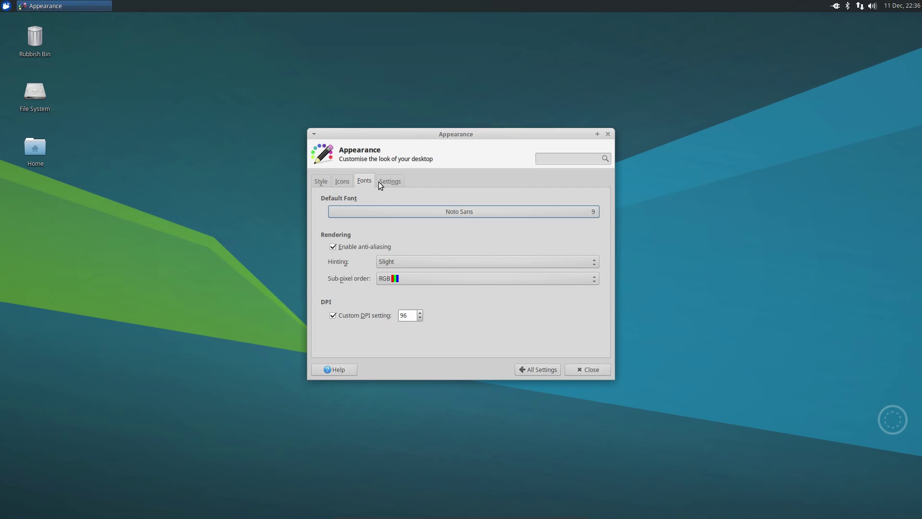
pyautogui.click(389, 182)
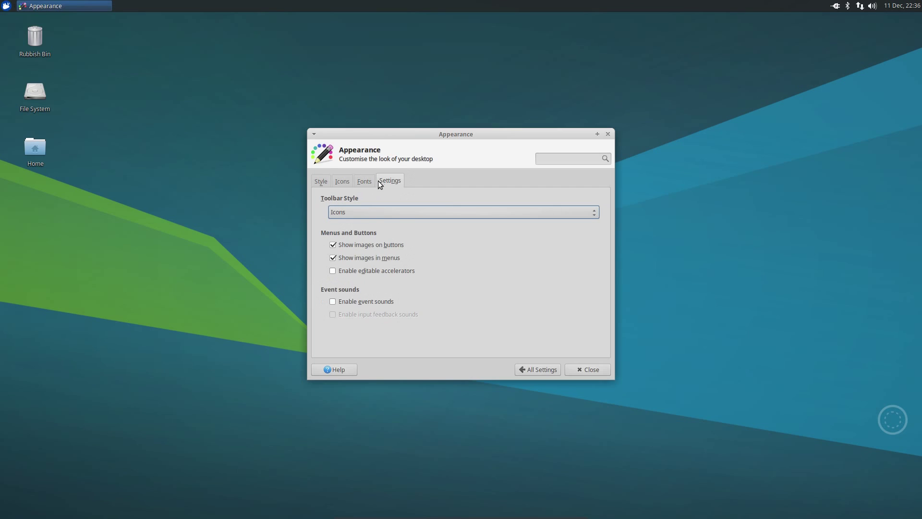
# Open and close the MenuLibre menu editor, scroll to the settings list's bottom, and focus the search box.
pyautogui.click(538, 370)
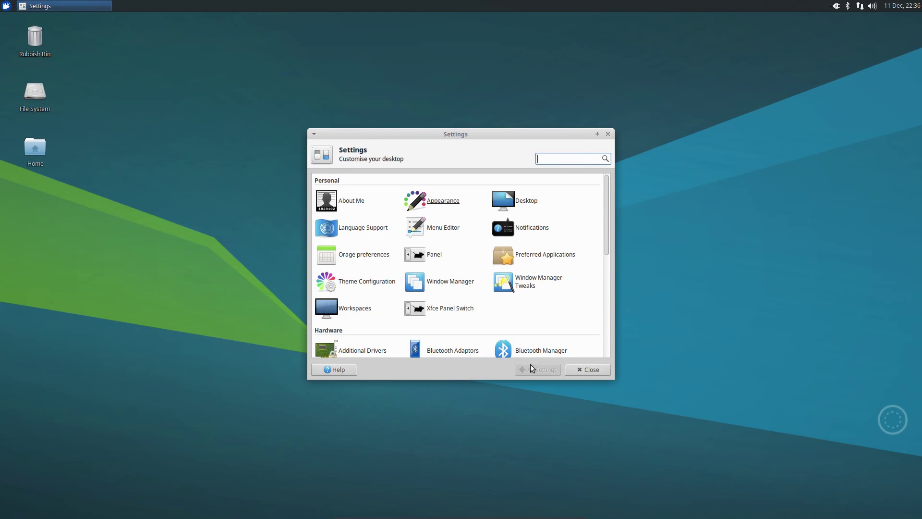
pyautogui.click(391, 221)
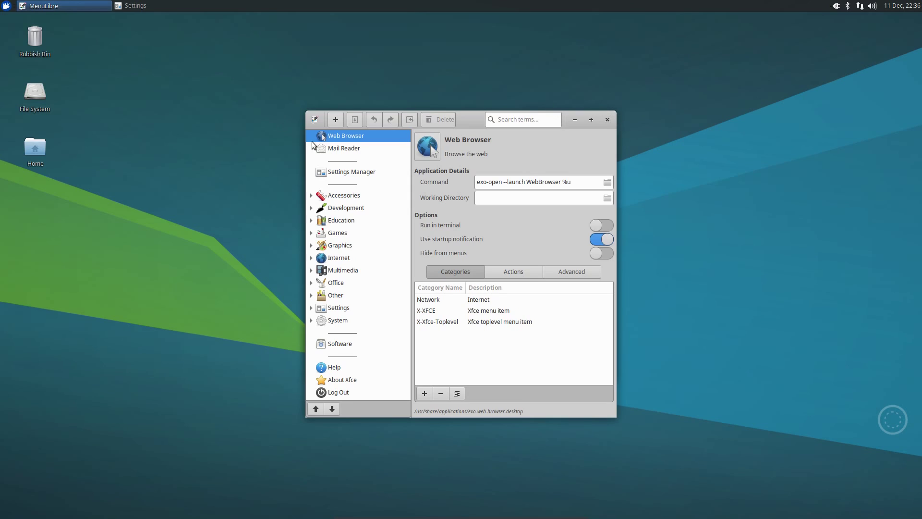
pyautogui.click(607, 119)
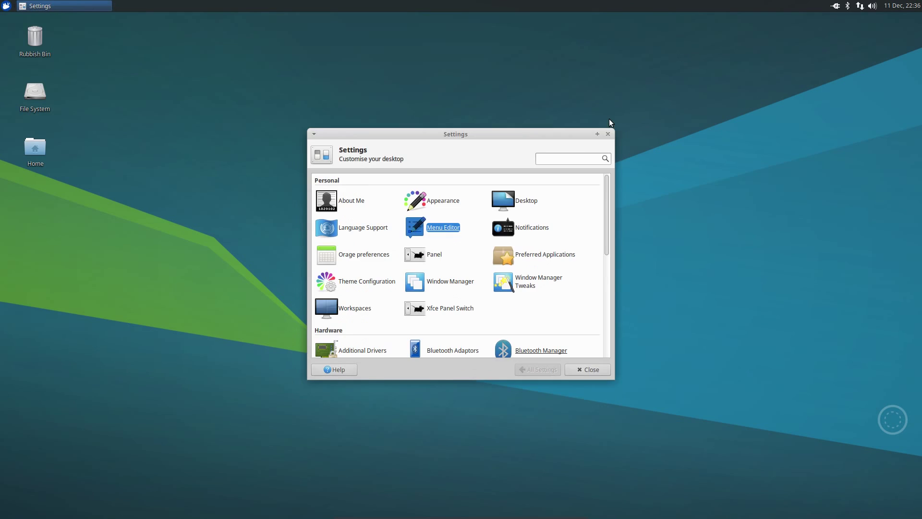
pyautogui.moveTo(606, 234); pyautogui.dragTo(611, 286)
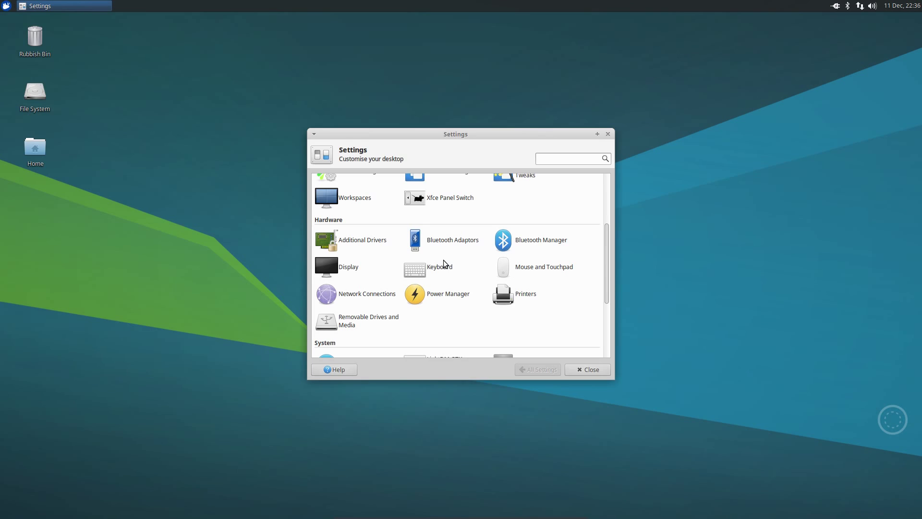
pyautogui.moveTo(608, 282); pyautogui.dragTo(608, 341)
pyautogui.click(563, 160)
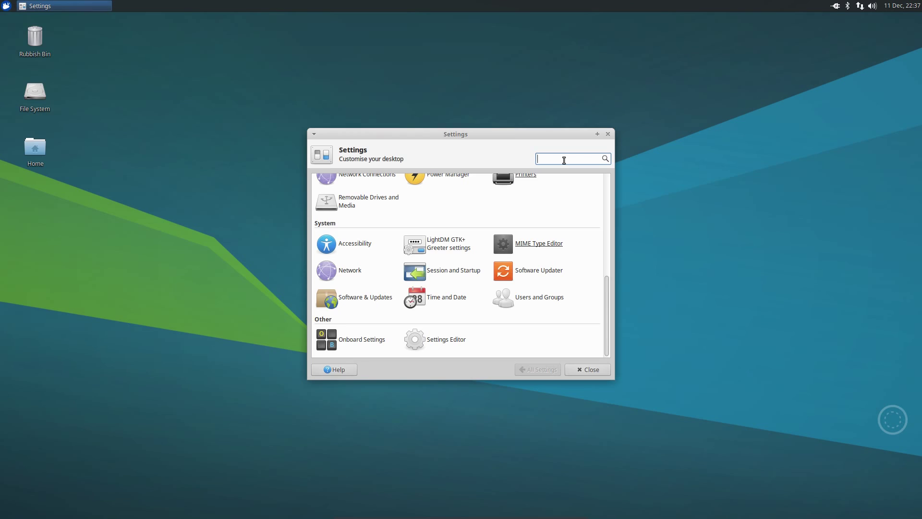
# Search settings for 'double', replace it with 'mouse', and open Mouse and Touchpad.
pyautogui.write('double')
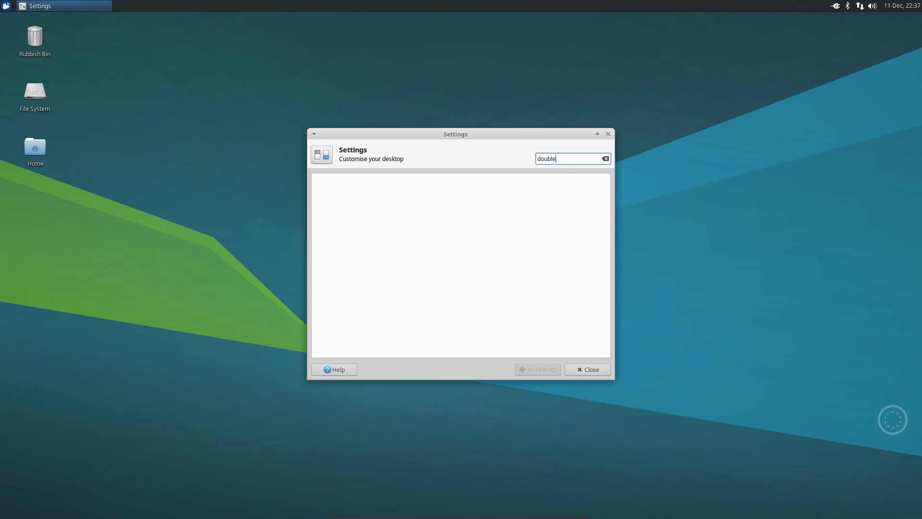
pyautogui.hotkey('ctrl', 'a')
pyautogui.write('mouse')
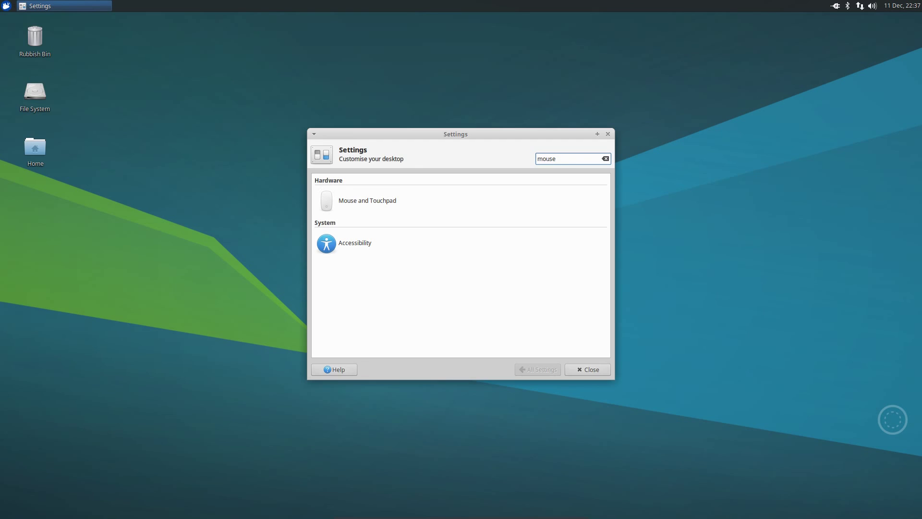
pyautogui.click(369, 205)
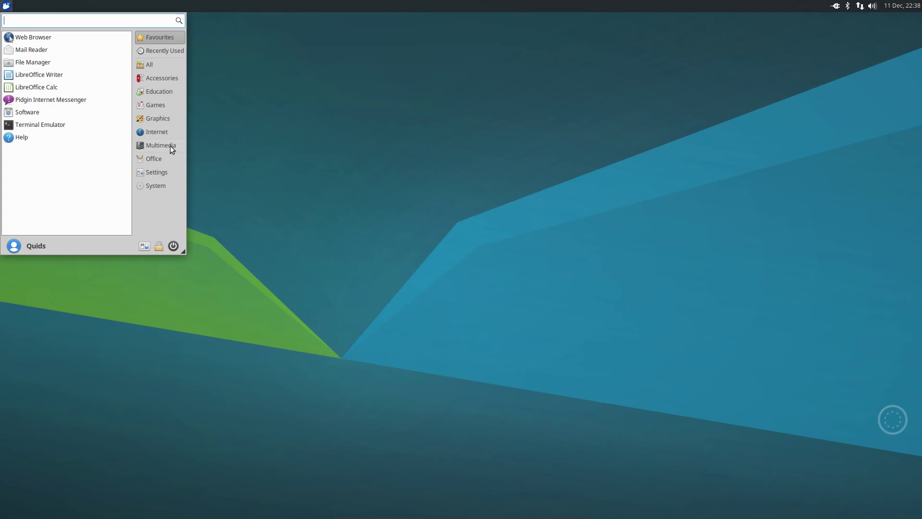
# Launch LibreOffice Writer from Favourites, close its blank Untitled 1 document, and reopen the menu.
pyautogui.click(62, 76)
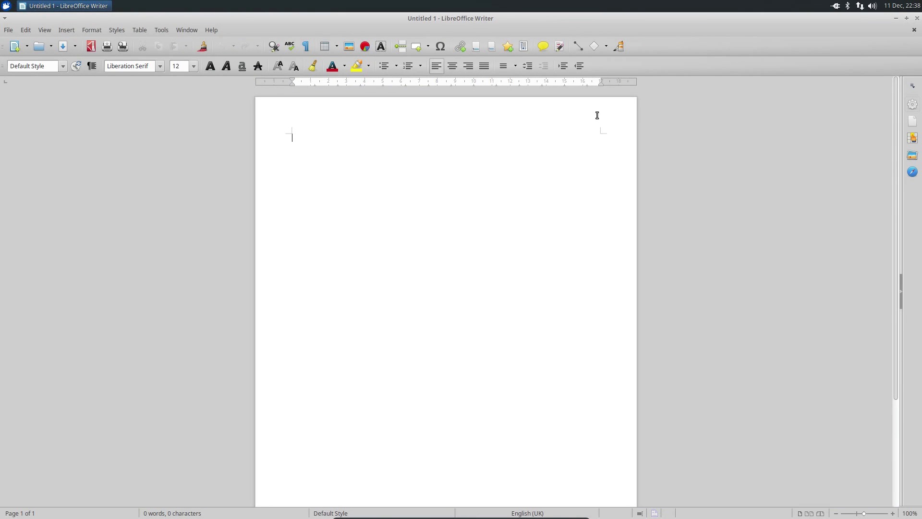
pyautogui.click(917, 19)
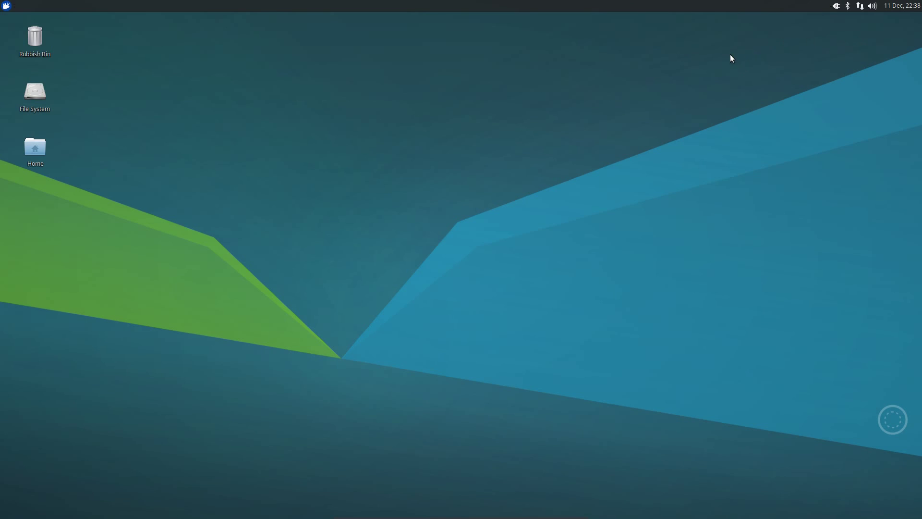
pyautogui.press('super')
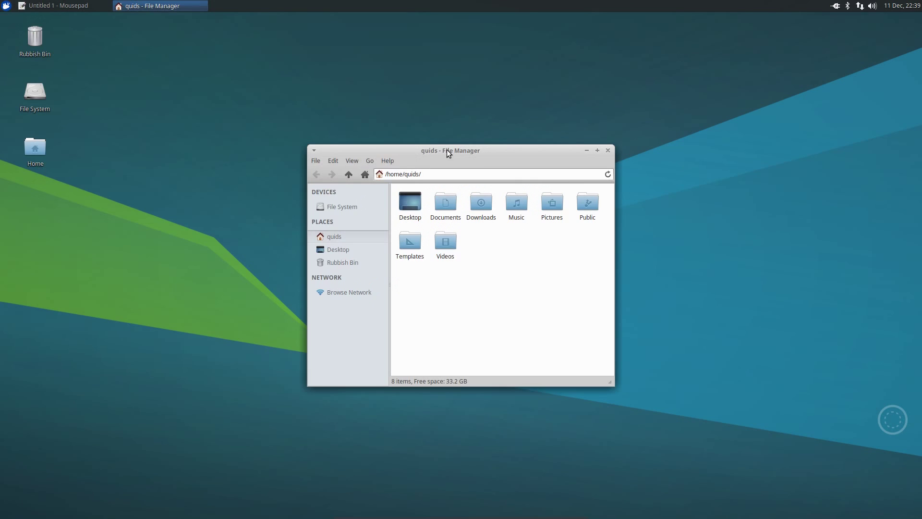
# Move the home folder window left, open Documents in a new window, and refocus the home window.
pyautogui.moveTo(447, 149); pyautogui.dragTo(188, 154)
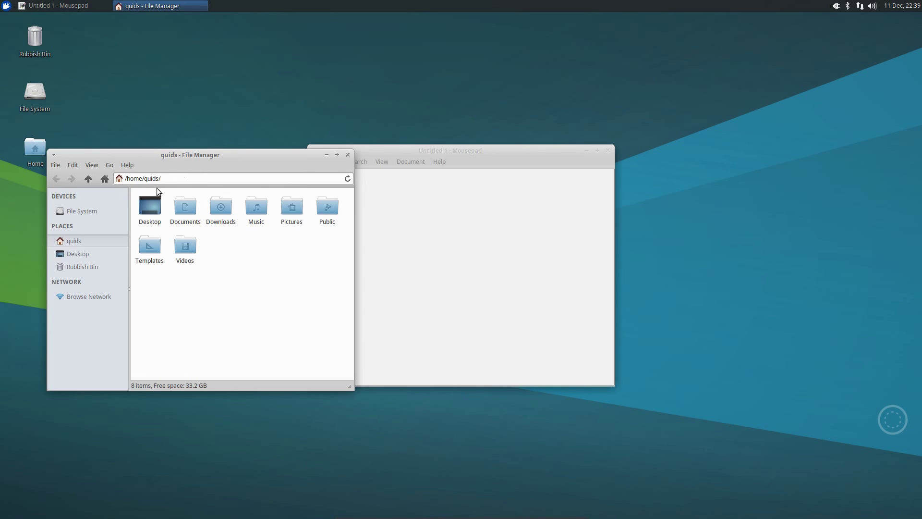
pyautogui.middleClick(190, 205)
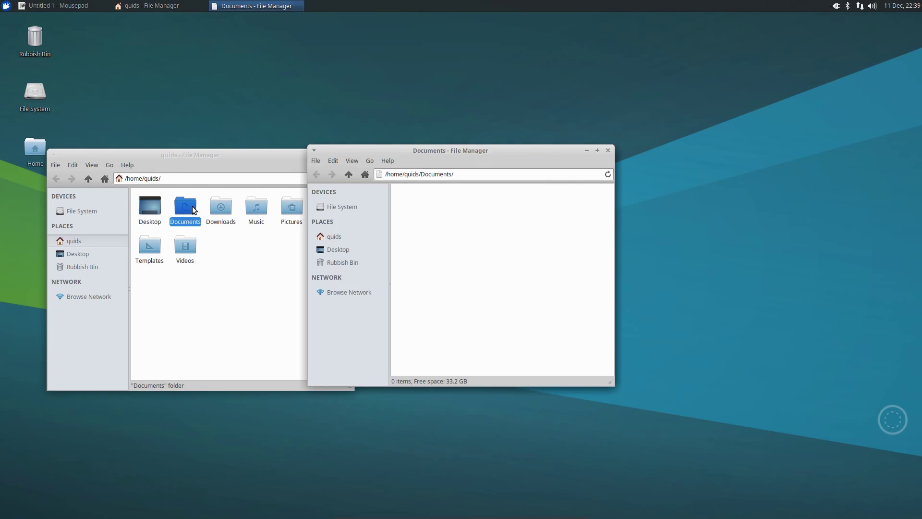
pyautogui.click(196, 157)
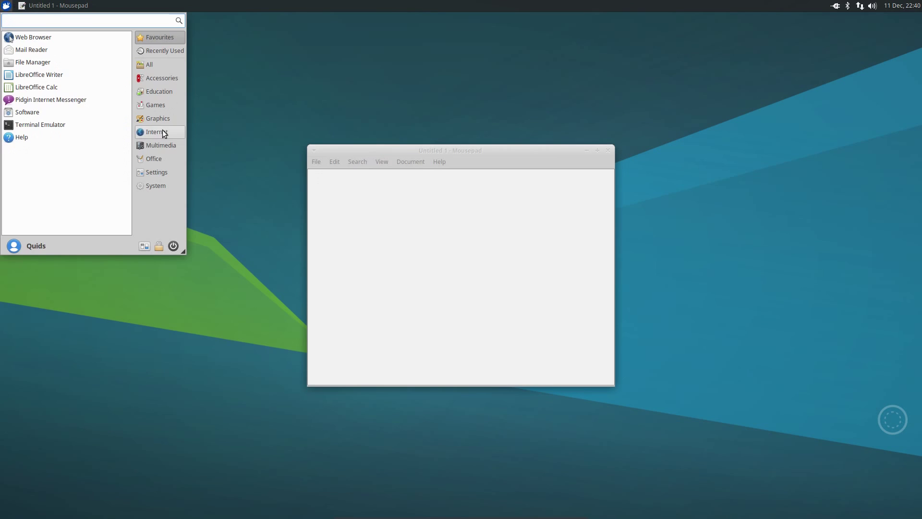
pyautogui.moveTo(162, 132)
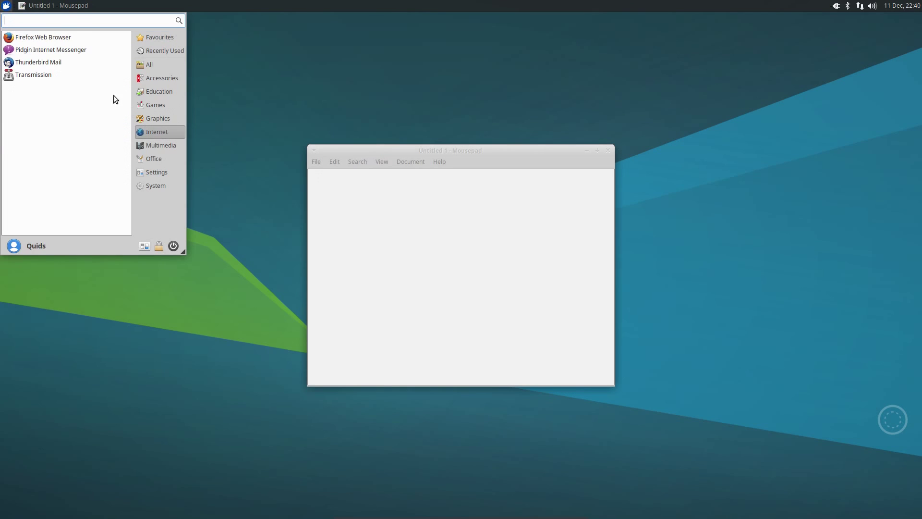
pyautogui.click(62, 39)
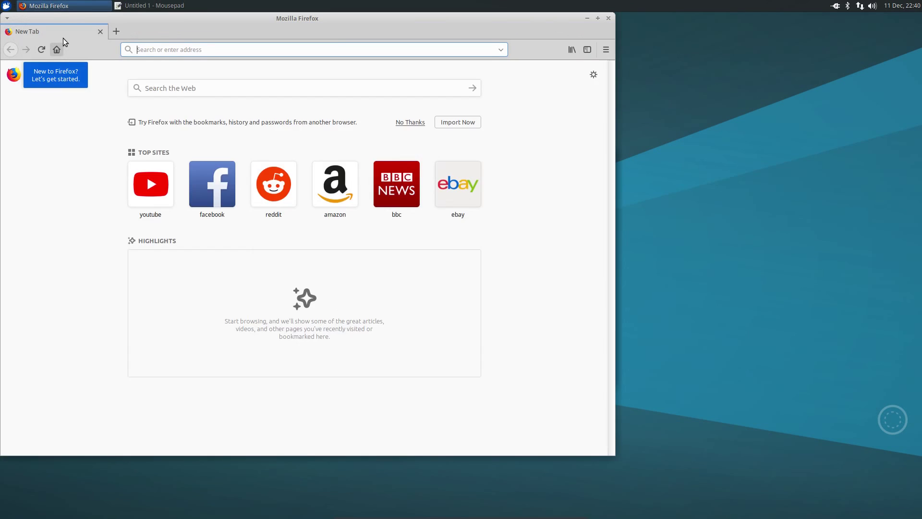
pyautogui.click(6, 5)
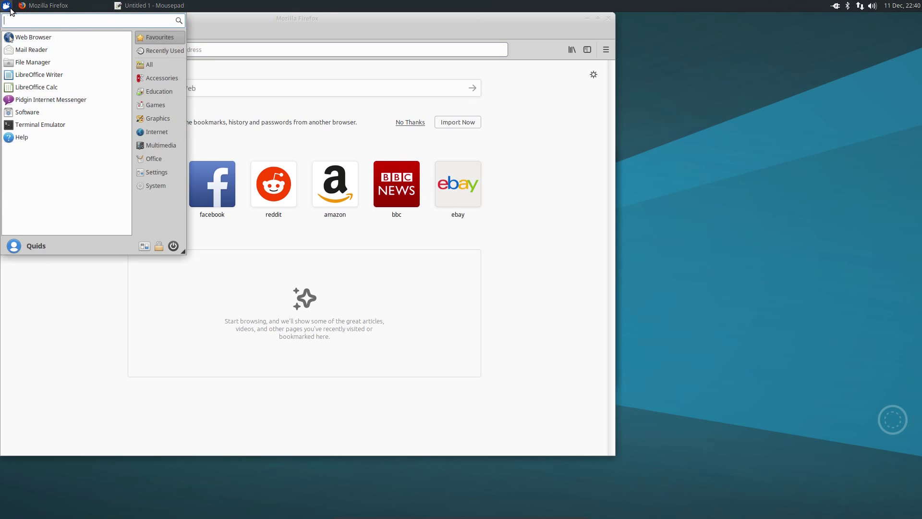
pyautogui.click(430, 32)
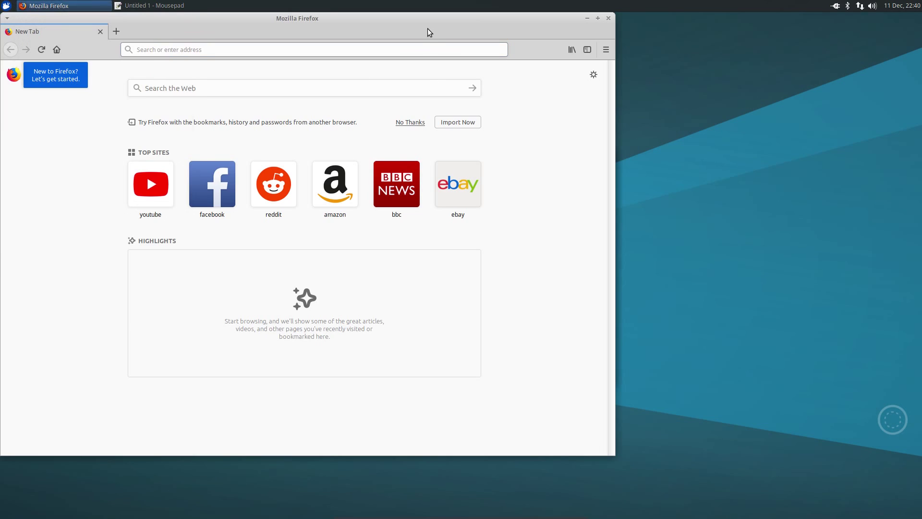
pyautogui.click(608, 18)
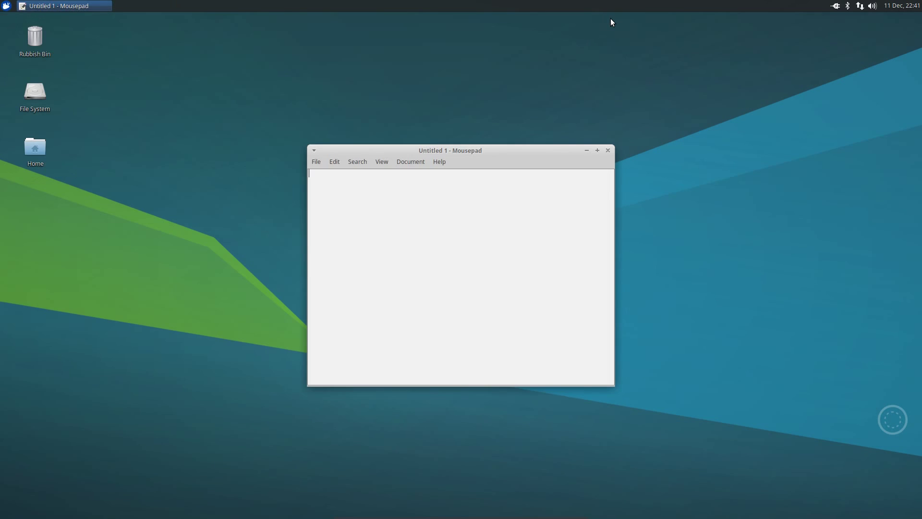
pyautogui.click(605, 151)
pyautogui.click(6, 5)
# Launch Task Manager and a terminal, run free -m (375 MB used of 16043 MB), then close both.
pyautogui.click(75, 36)
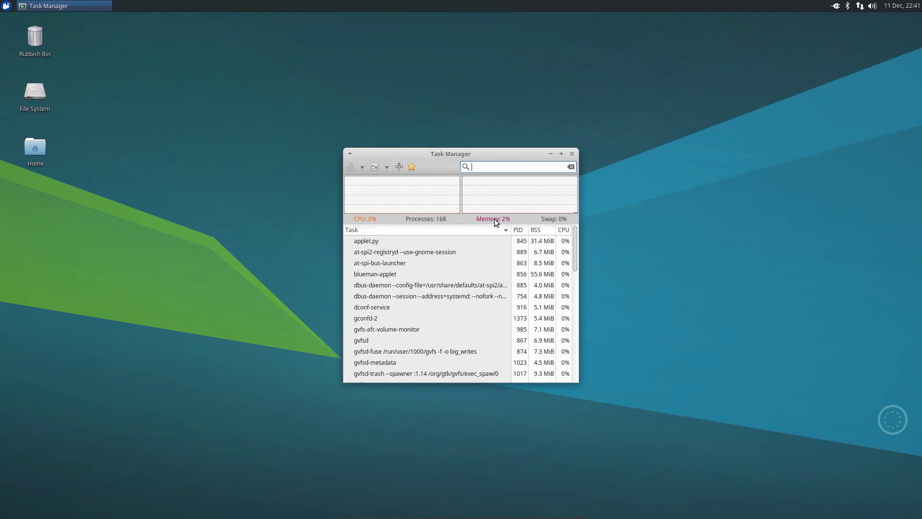
pyautogui.click(6, 6)
pyautogui.click(53, 127)
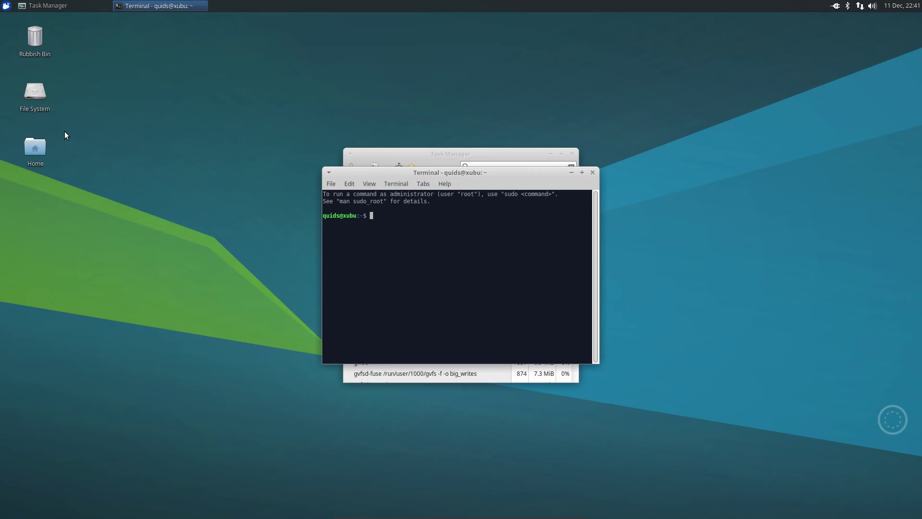
pyautogui.write('free -m')
pyautogui.press('Return')
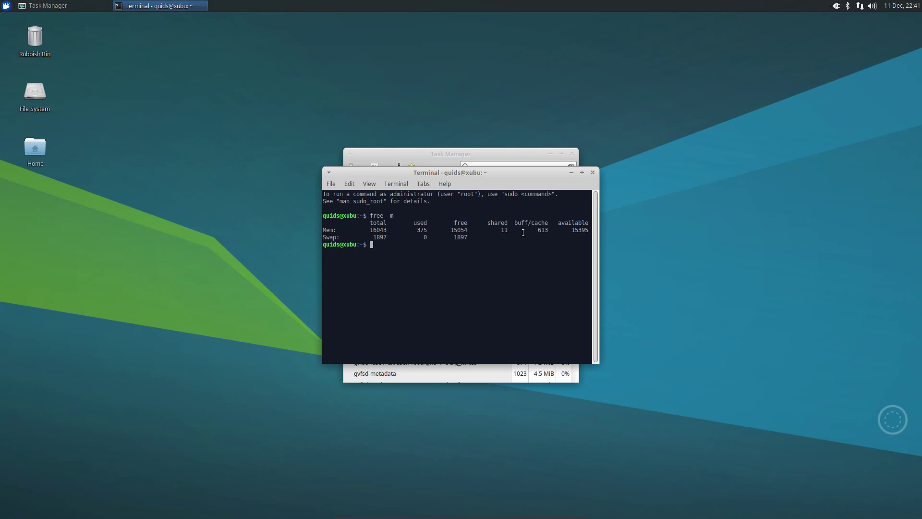
pyautogui.hotkey('alt', 'F4')
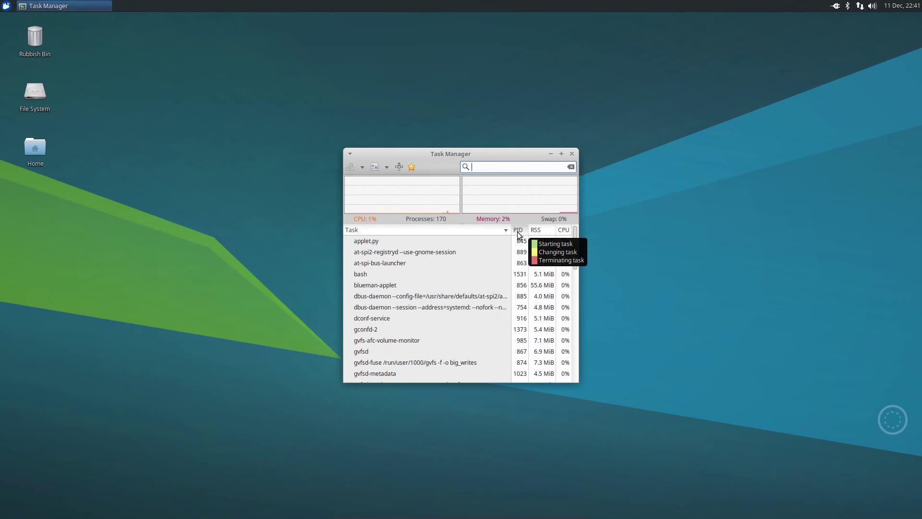
pyautogui.hotkey('alt', 'F4')
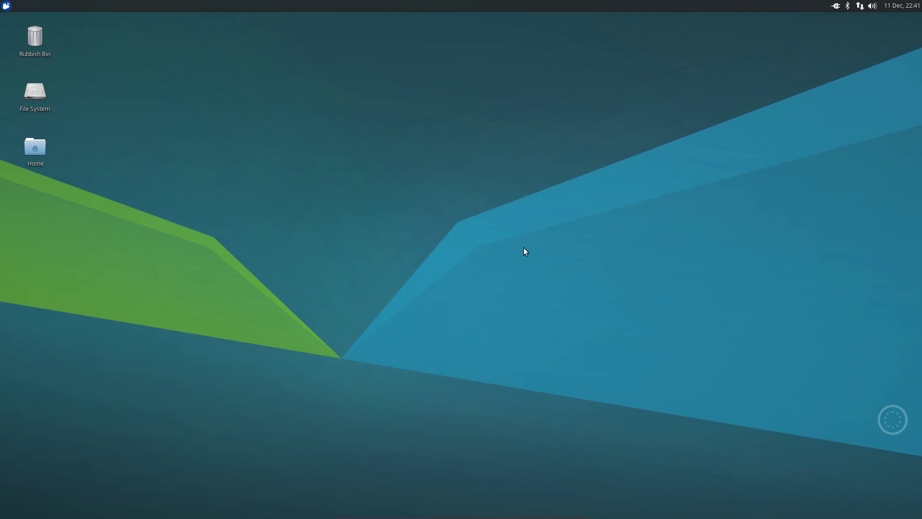
# Launch Ristretto Image Viewer from Graphics, close it, and open the File System desktop icon.
pyautogui.click(4, 6)
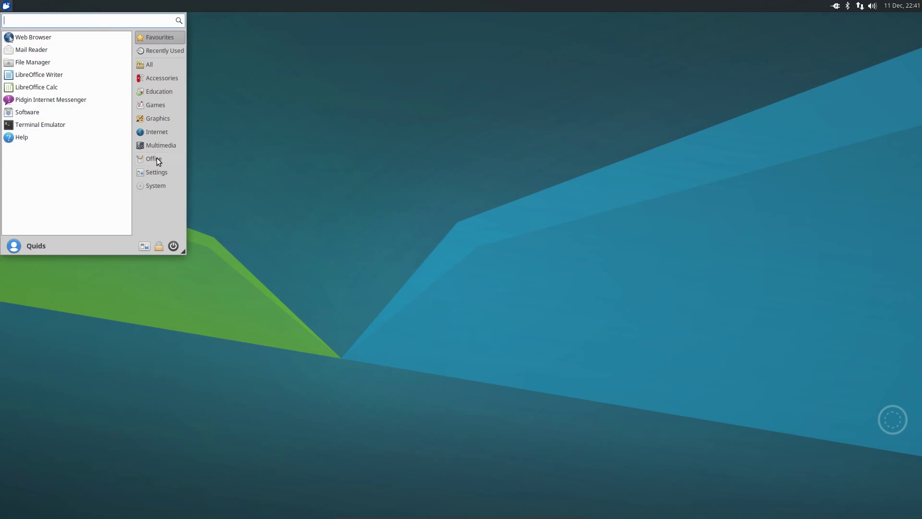
pyautogui.click(157, 118)
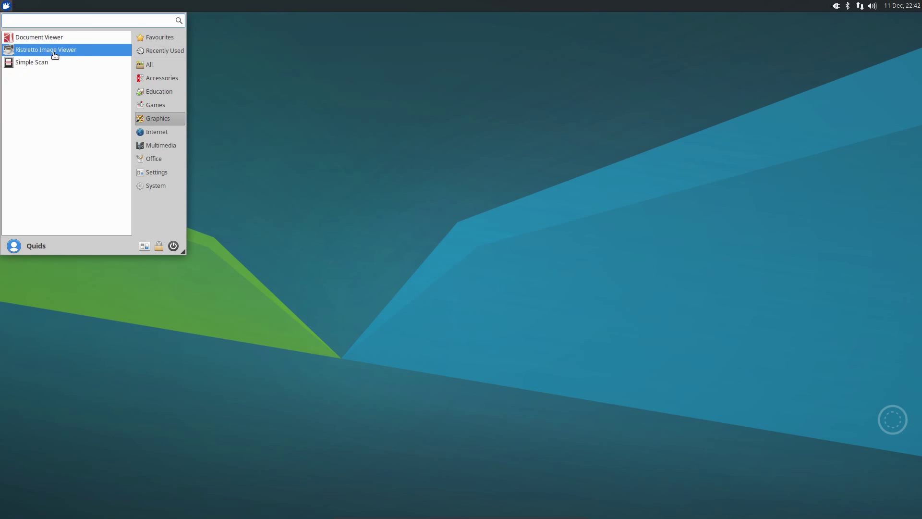
pyautogui.click(54, 52)
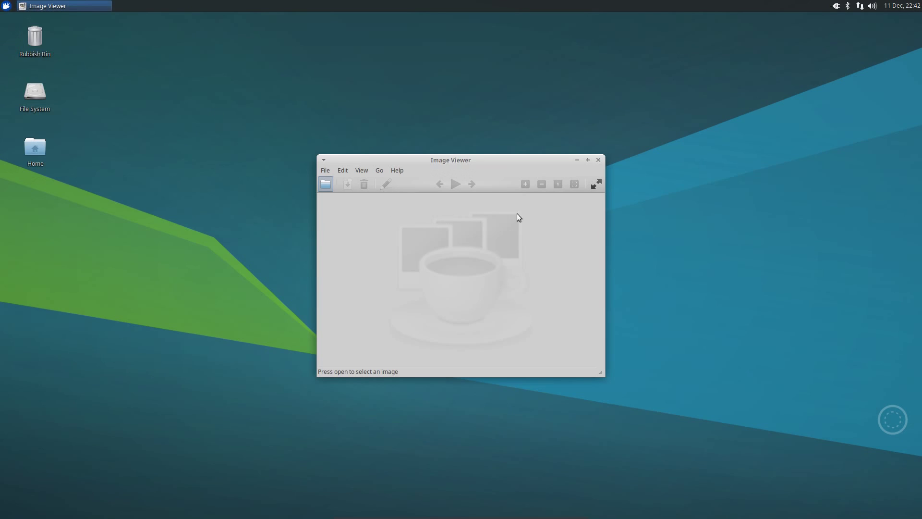
pyautogui.click(597, 159)
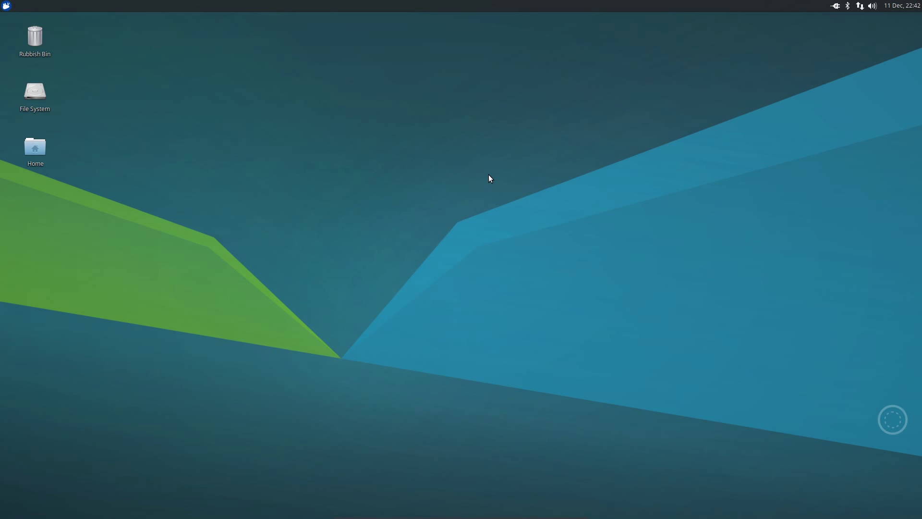
pyautogui.doubleClick(35, 92)
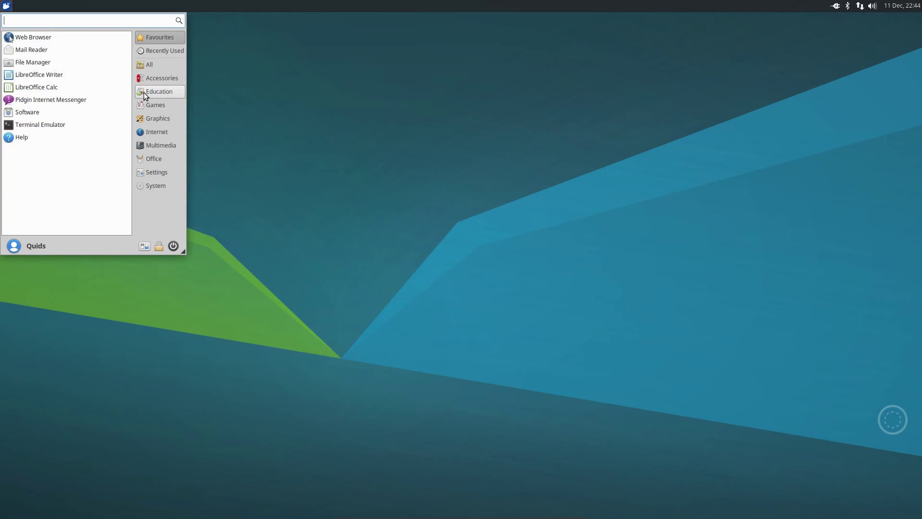
# Search 'ca' in the Whisker Menu to launch Calculator, then quit it.
pyautogui.write('ca')
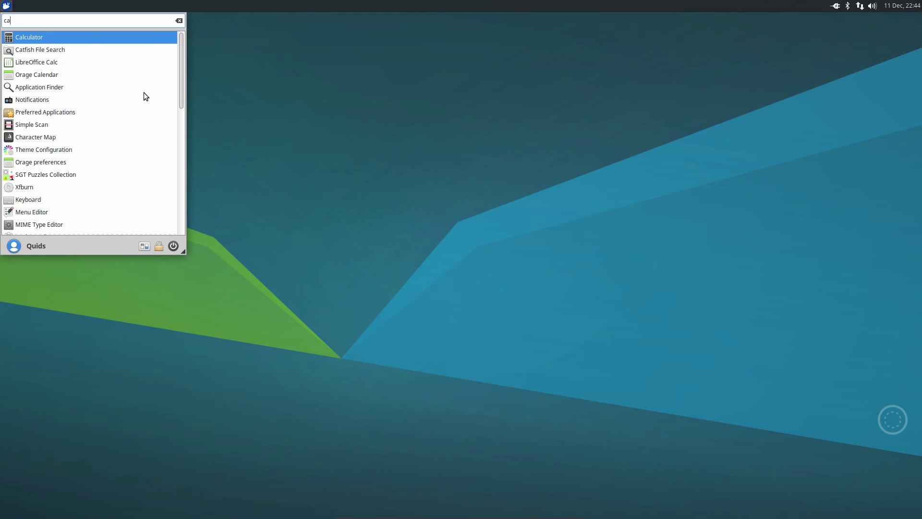
pyautogui.press('Return')
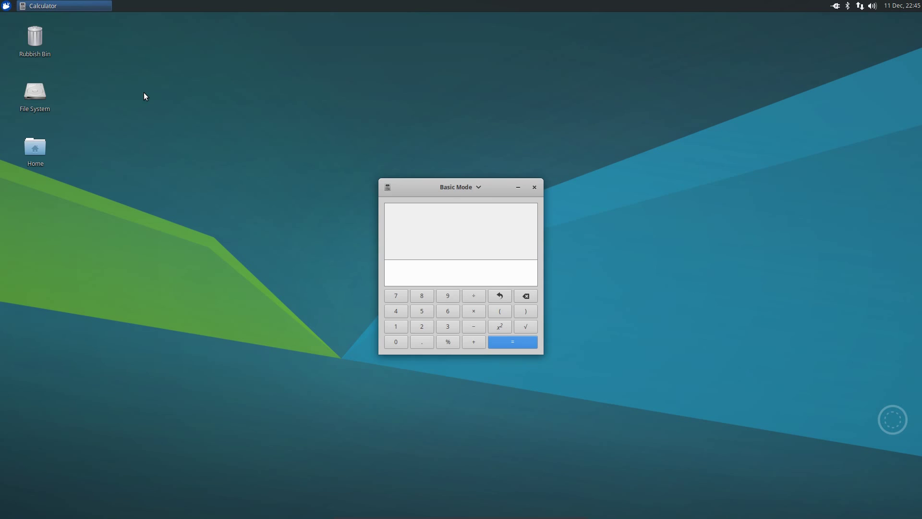
pyautogui.hotkey('ctrl', 'q')
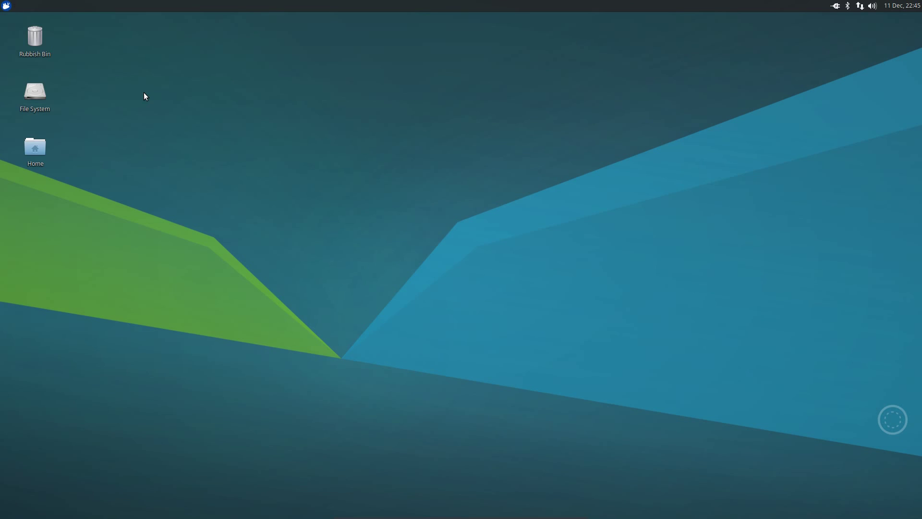